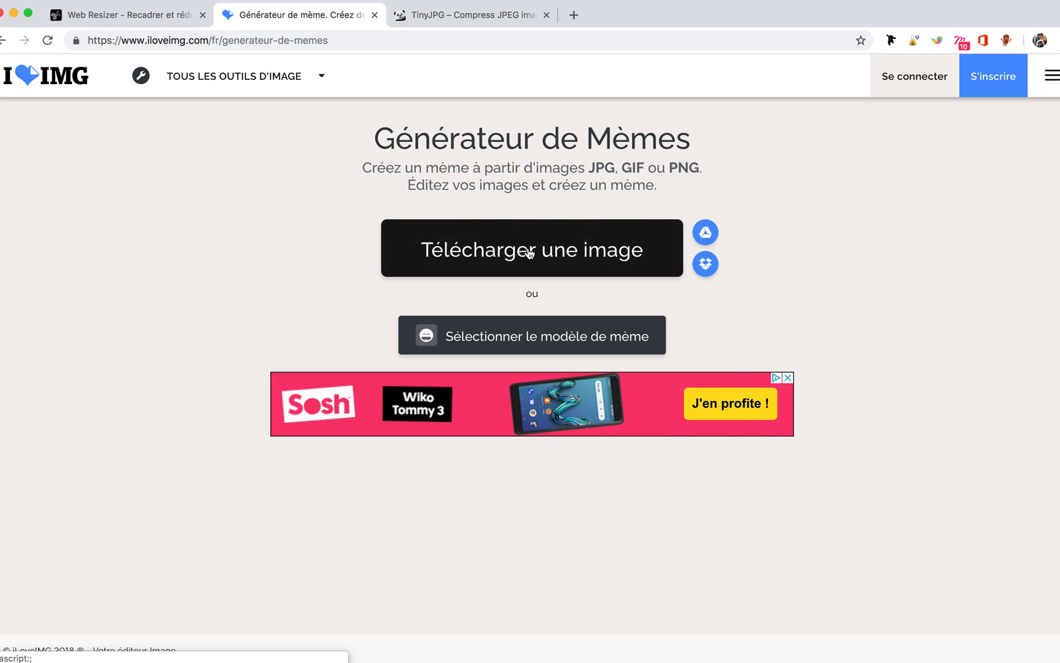
click(529, 251)
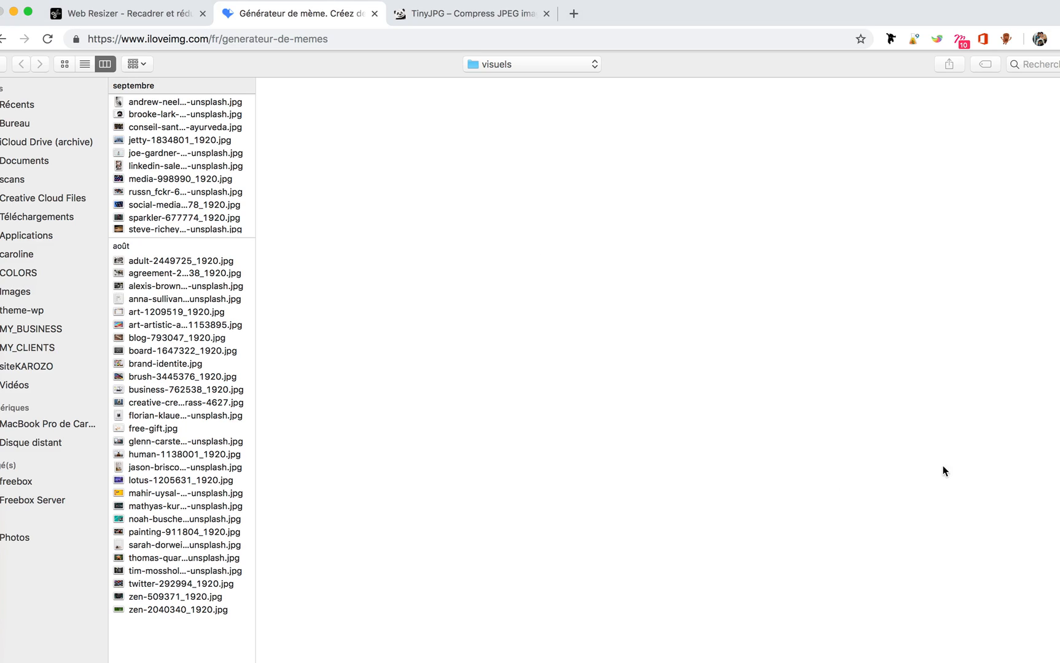
key(Escape)
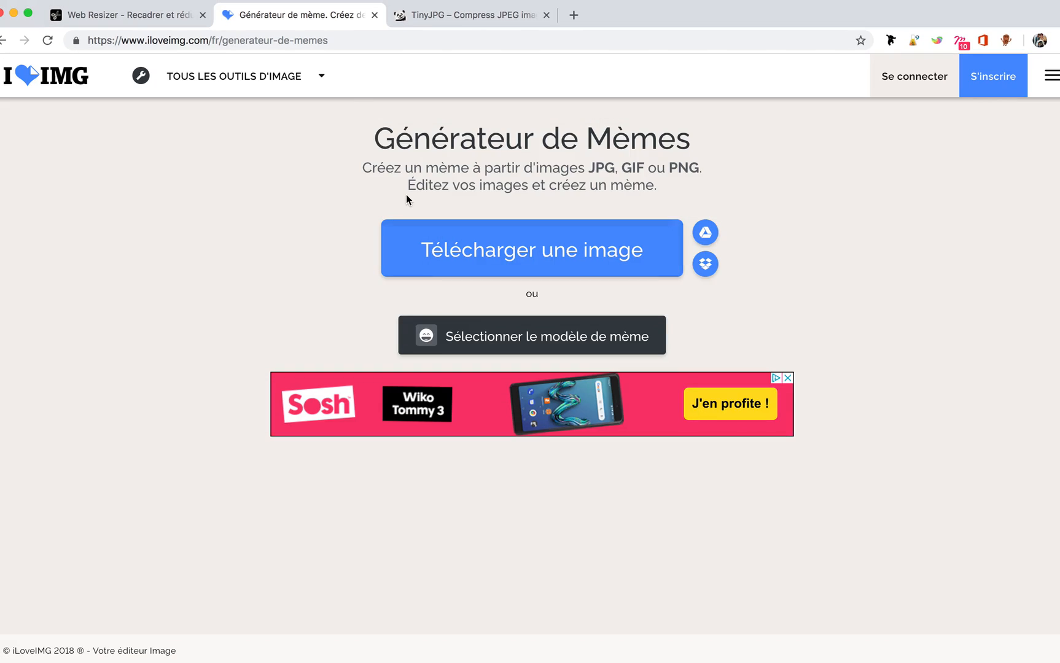
mouse_move(327, 84)
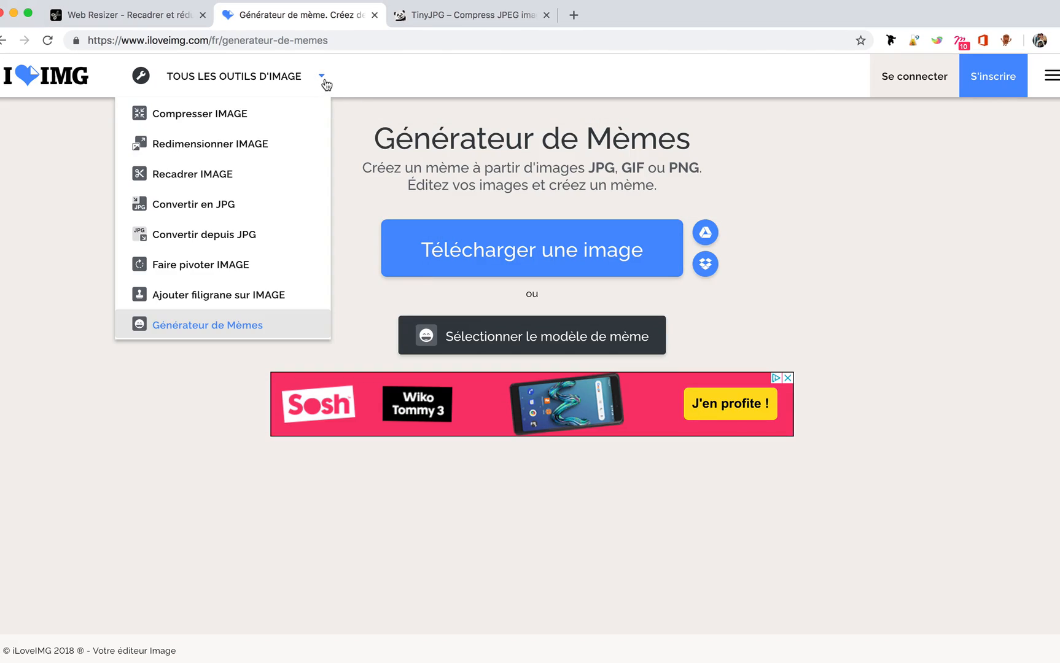
click(593, 257)
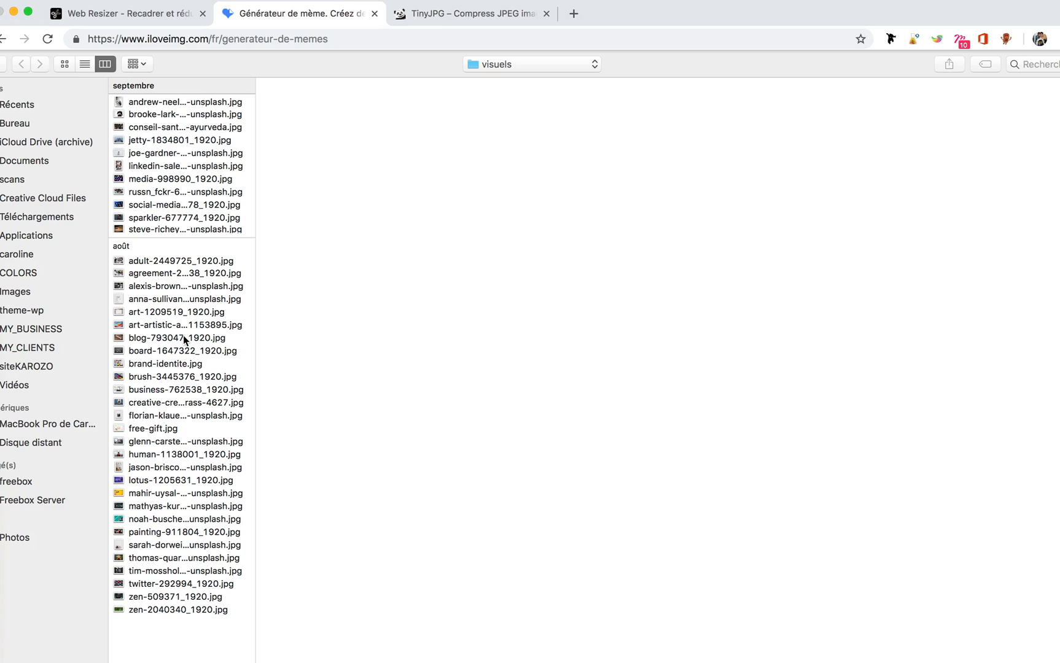
click(170, 226)
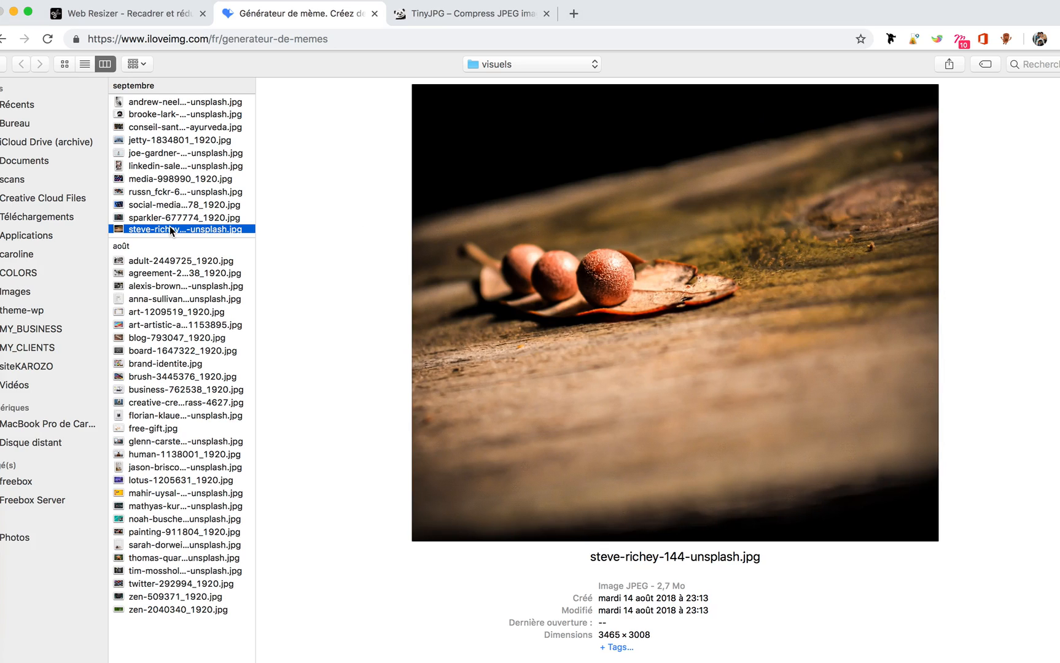
click(171, 190)
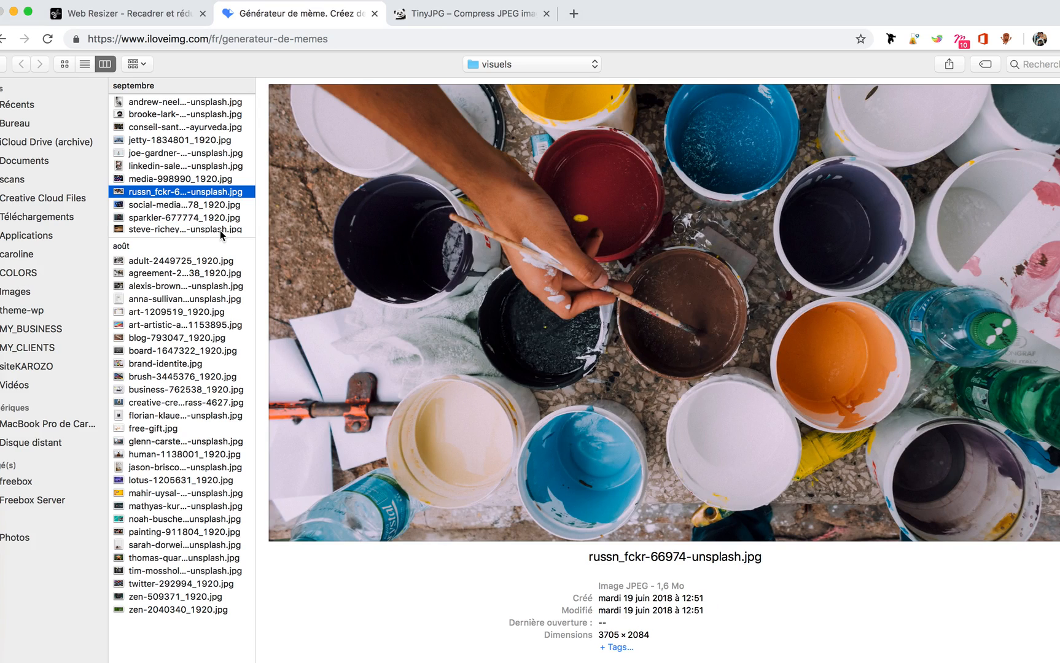
click(188, 178)
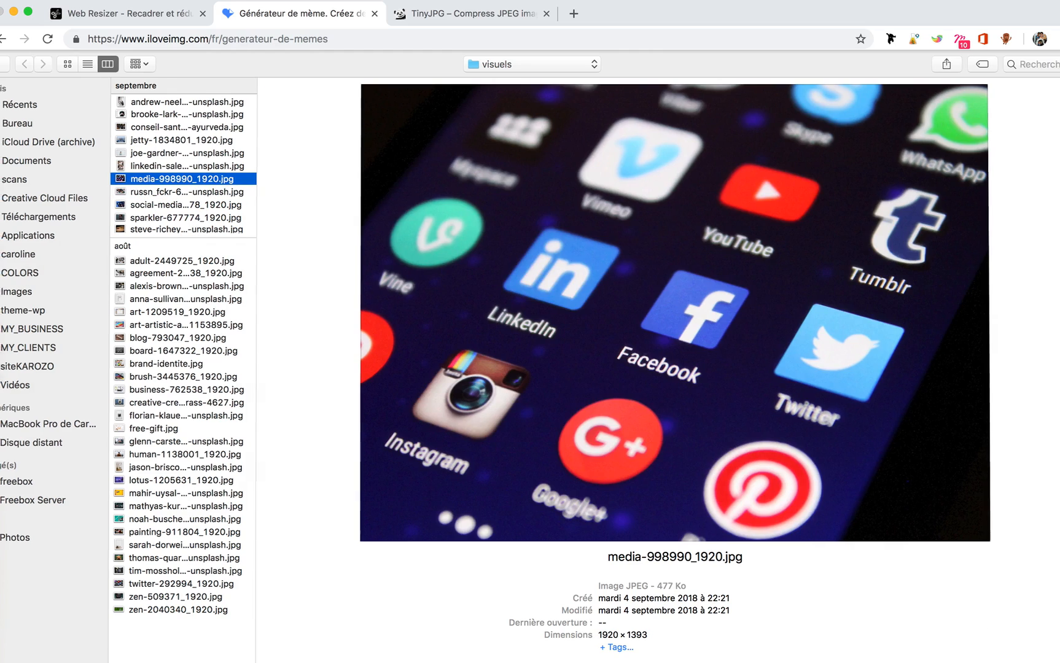
key(super+w)
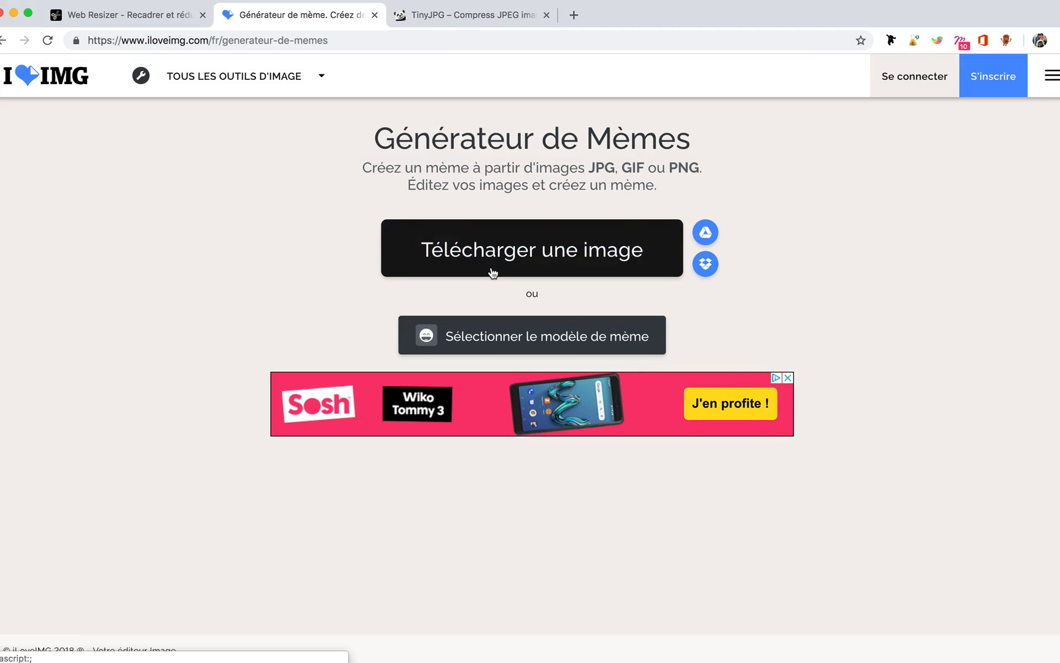
Load the last six September images of the visuels folder, starting with the linkedin-sales-navigator file, into the Redimensionner IMAGE tool.
mouse_move(284, 78)
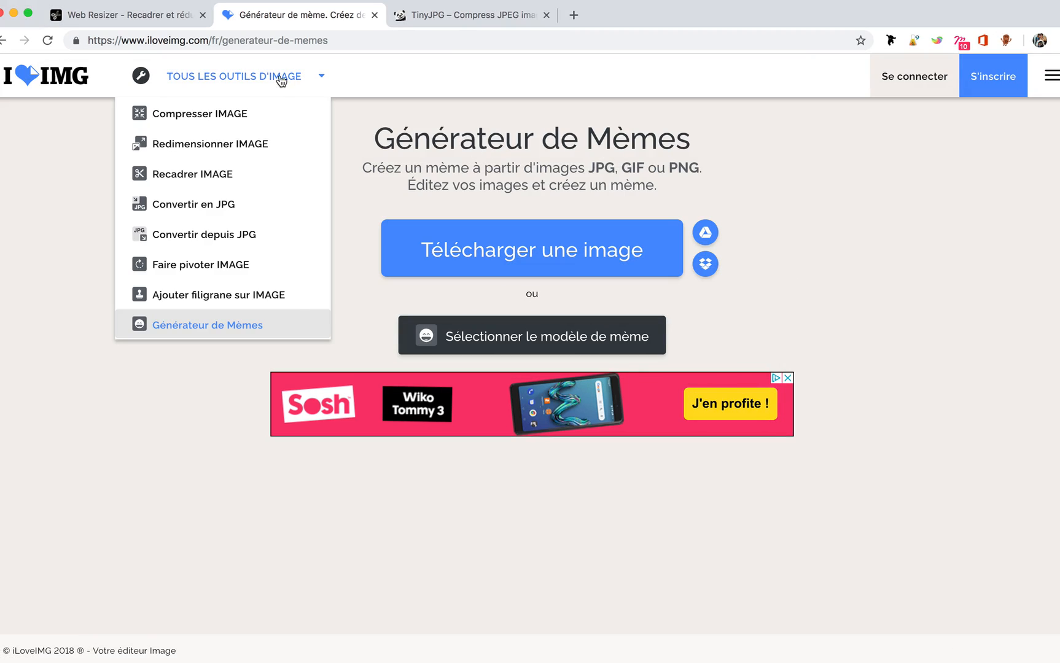
click(227, 145)
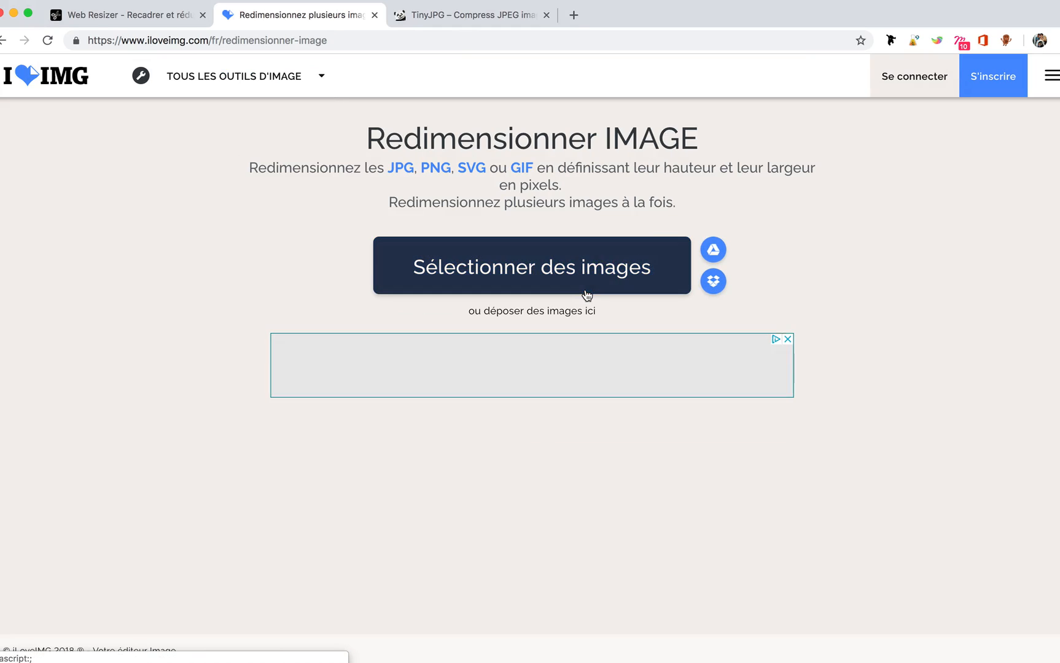
click(599, 270)
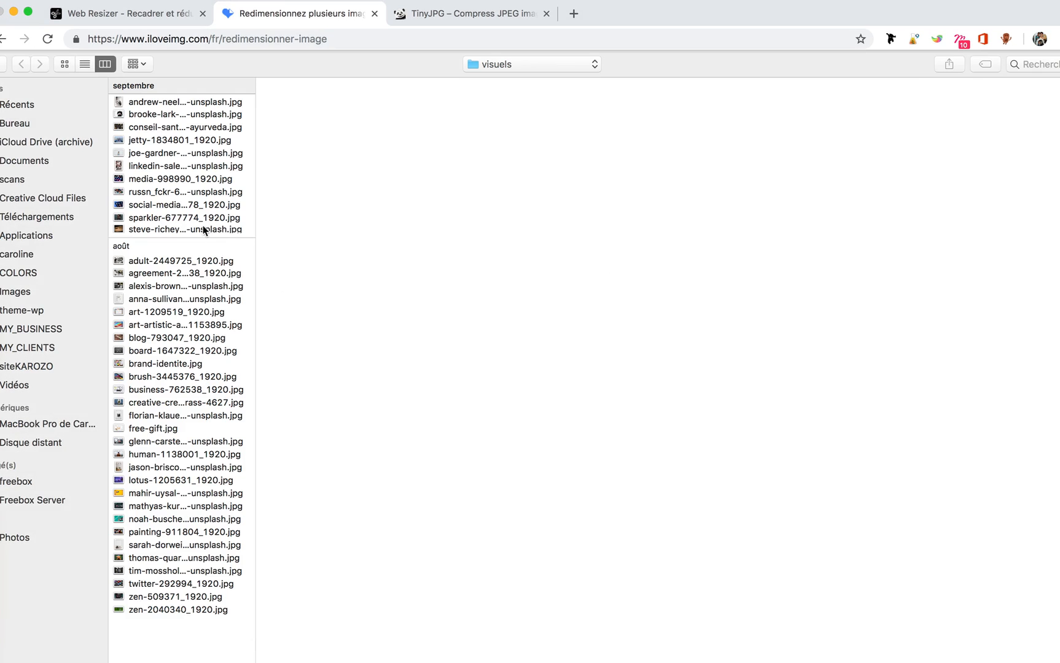
click(204, 230)
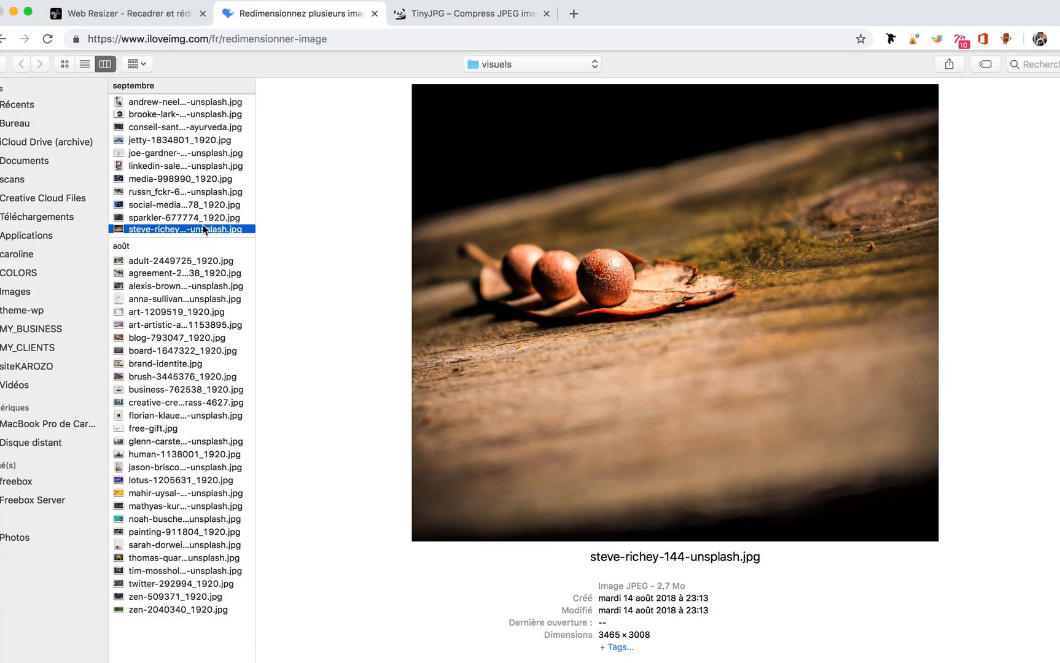
shift+click(202, 167)
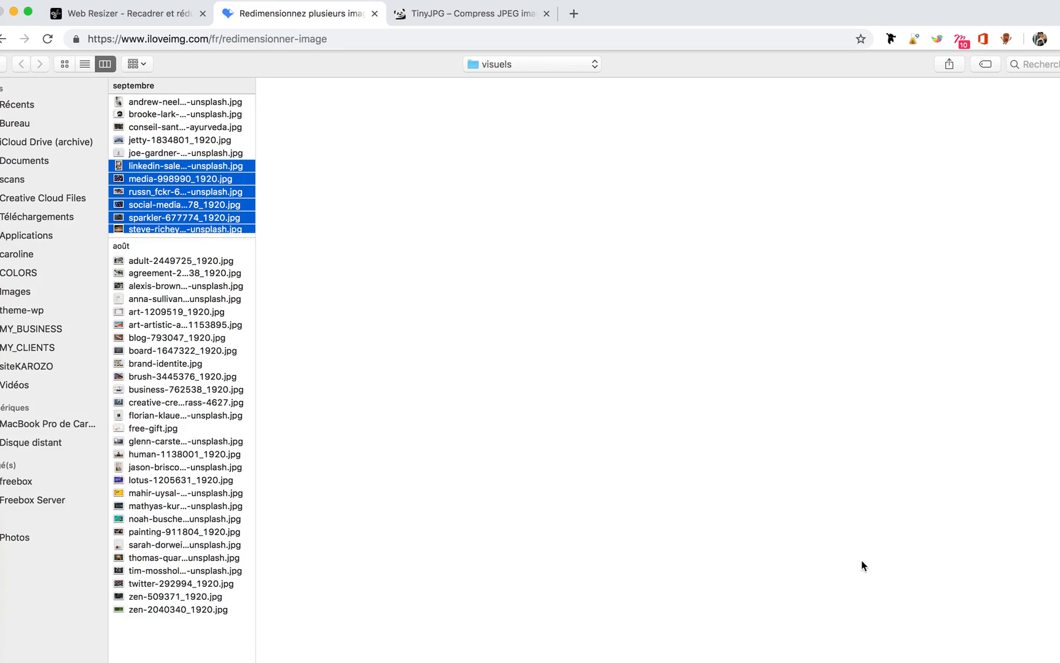
key(Return)
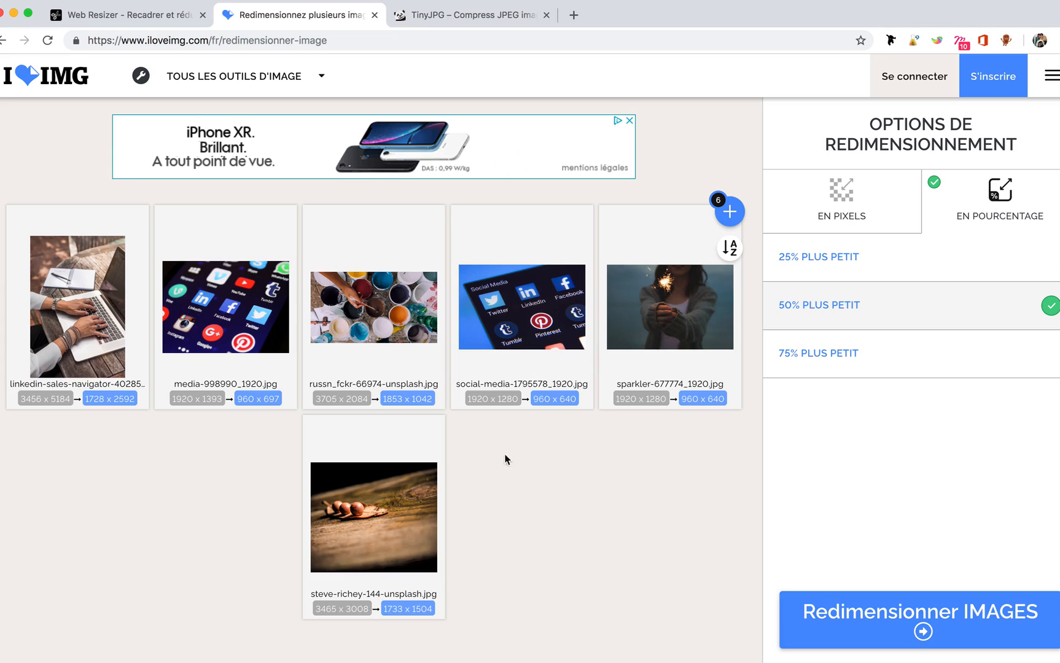
Switch the resizing options to pixels and set the maximum width of all images to 500 px.
mouse_move(143, 334)
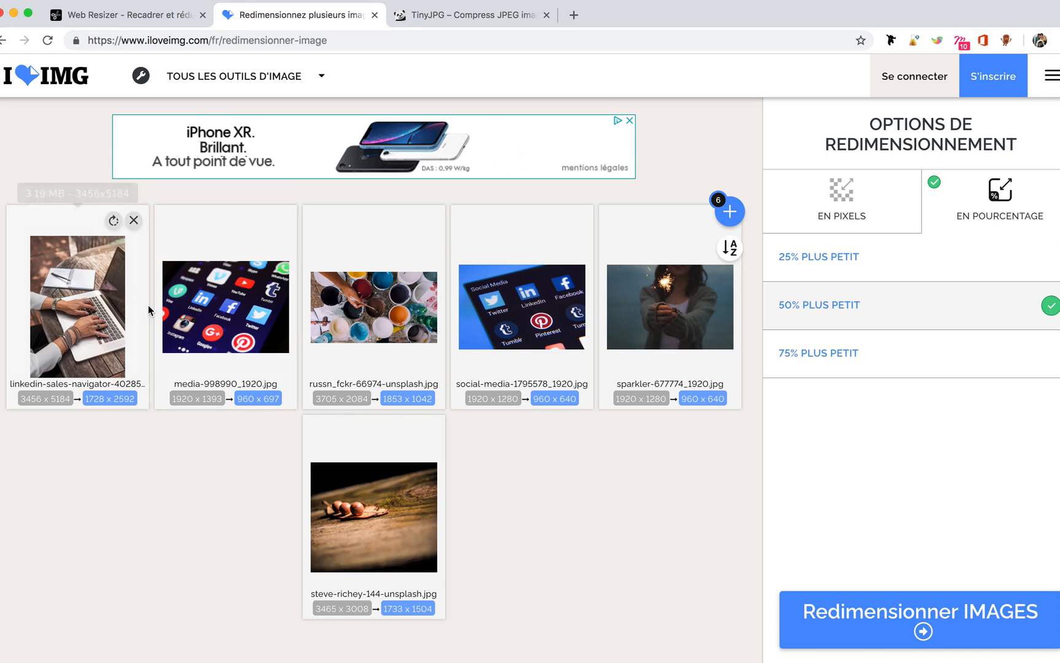
mouse_move(141, 273)
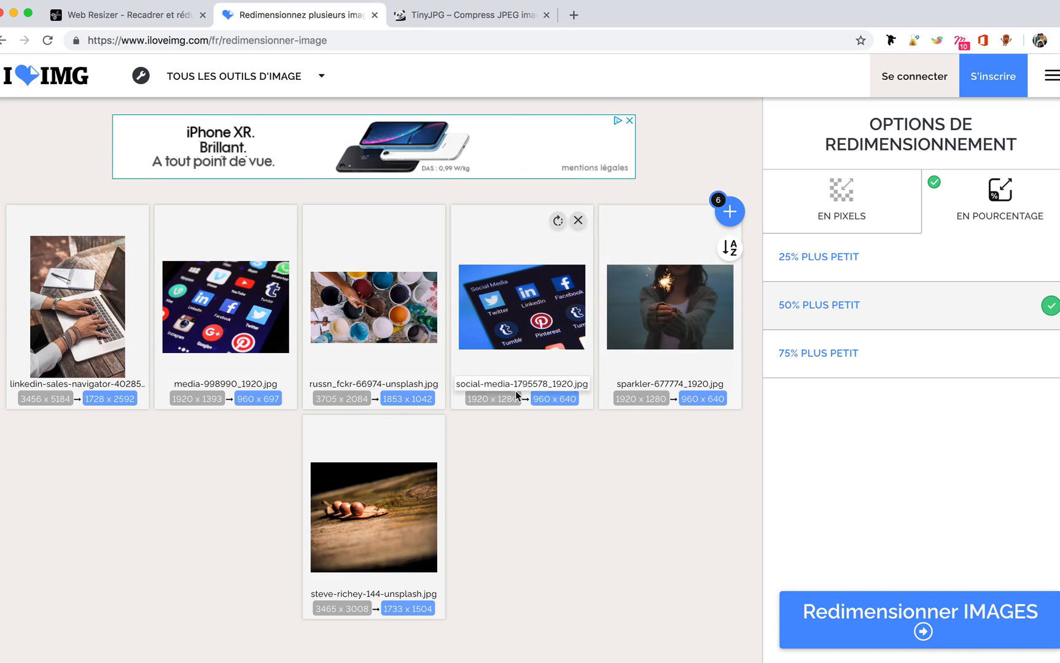
click(840, 196)
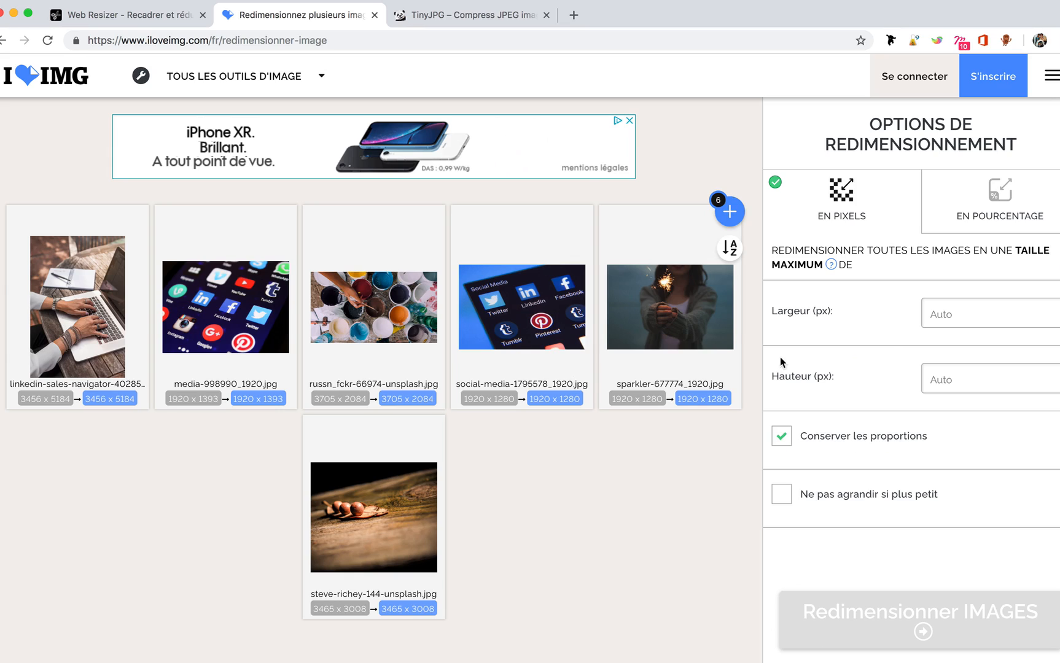
mouse_move(494, 397)
mouse_move(561, 400)
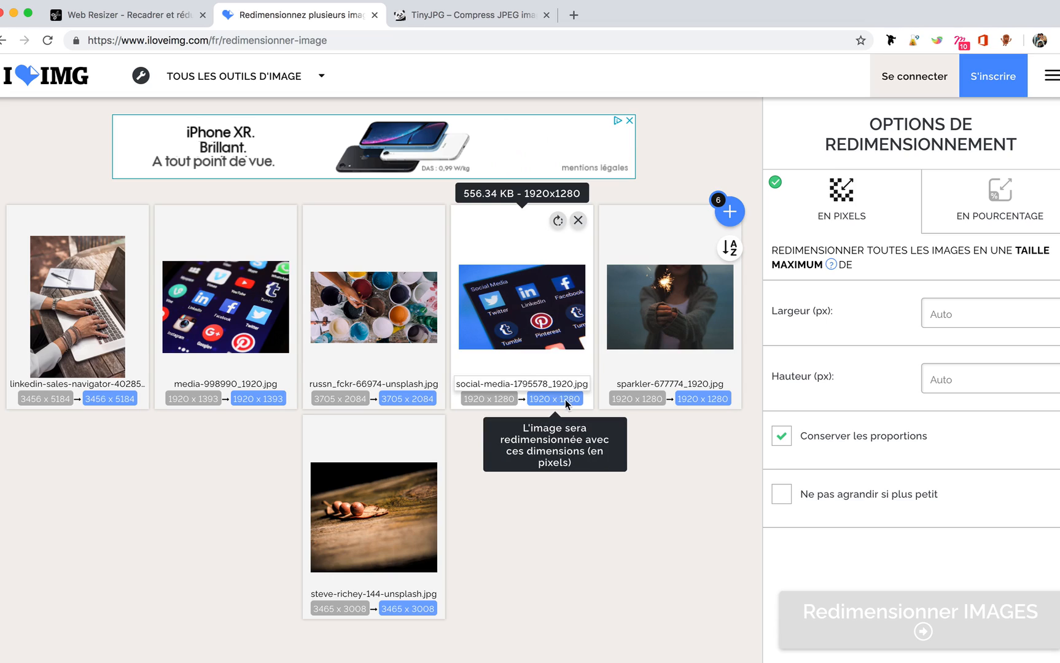
click(952, 321)
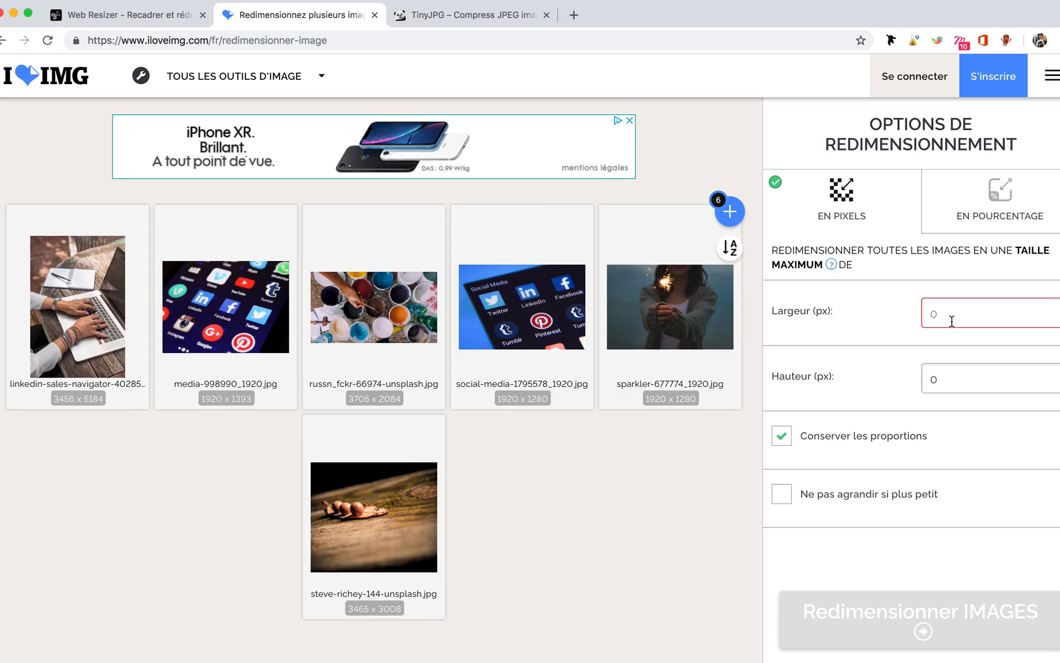
text(5)
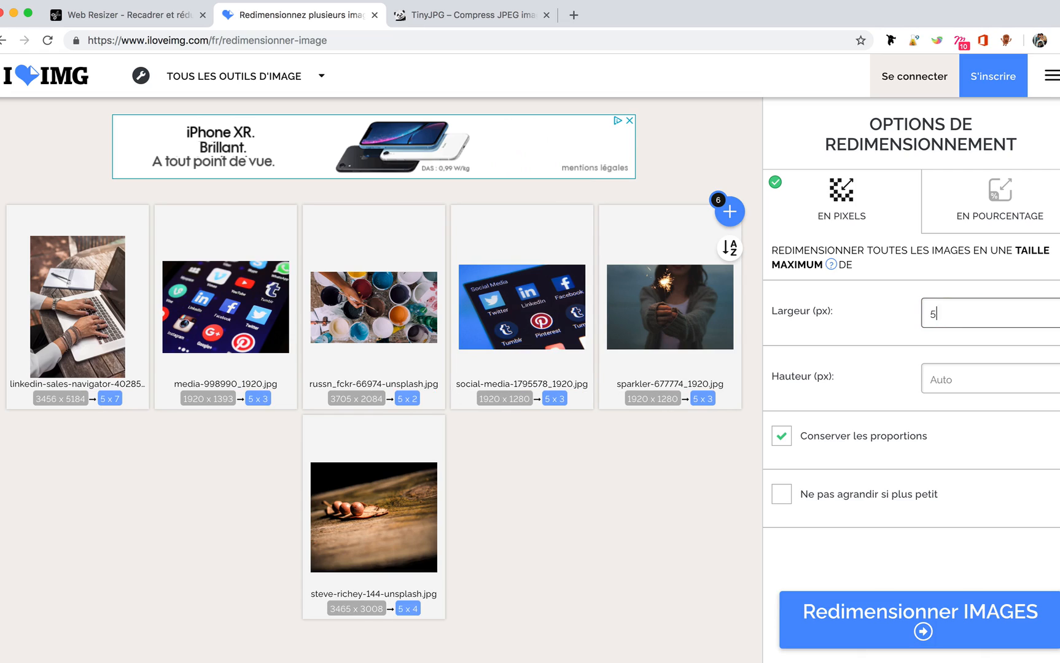
text(00)
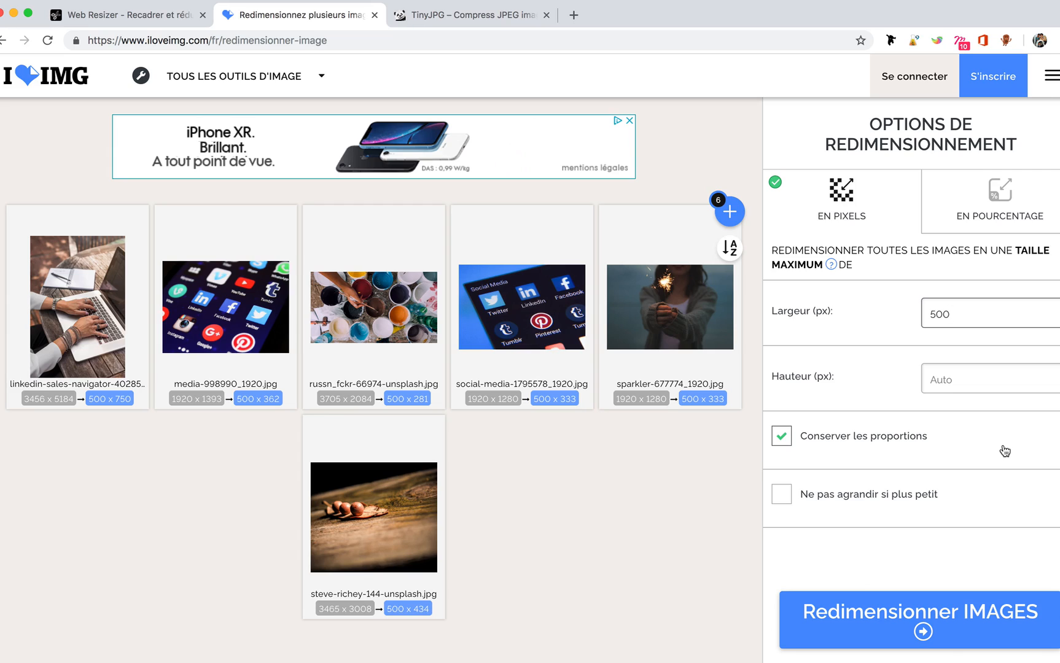
Run the resize on all loaded images and download the resized files.
mouse_move(713, 397)
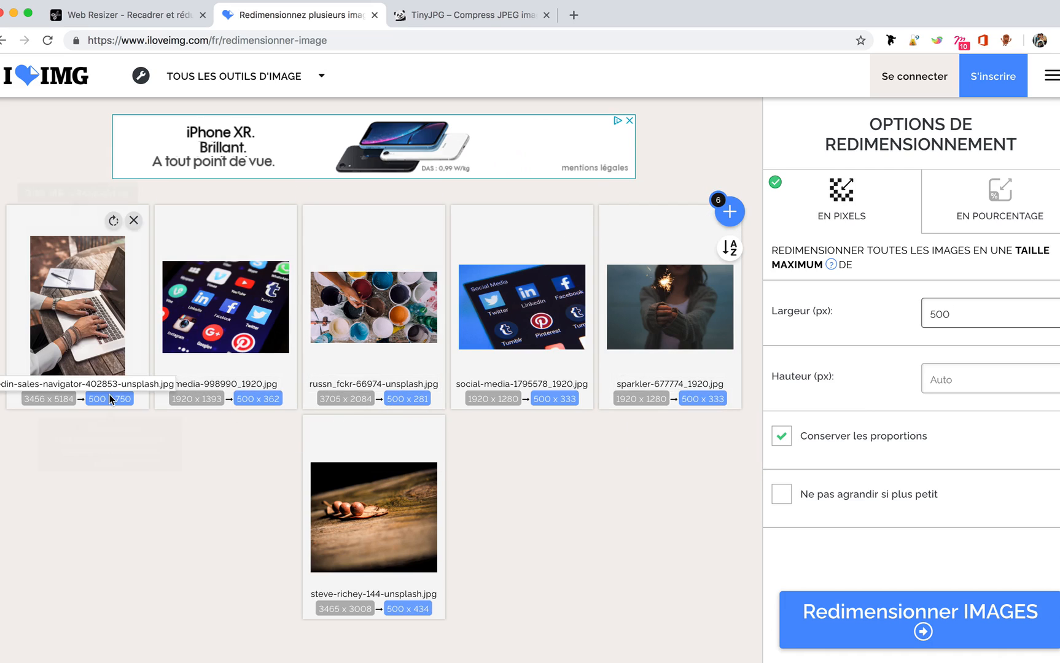
mouse_move(120, 400)
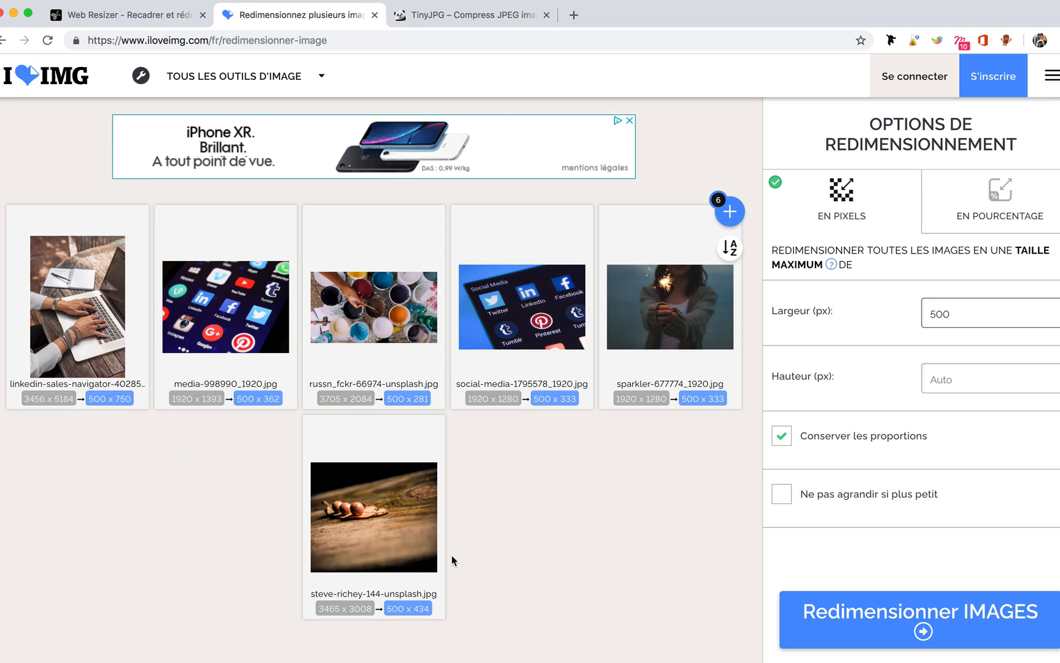
mouse_move(380, 503)
click(842, 618)
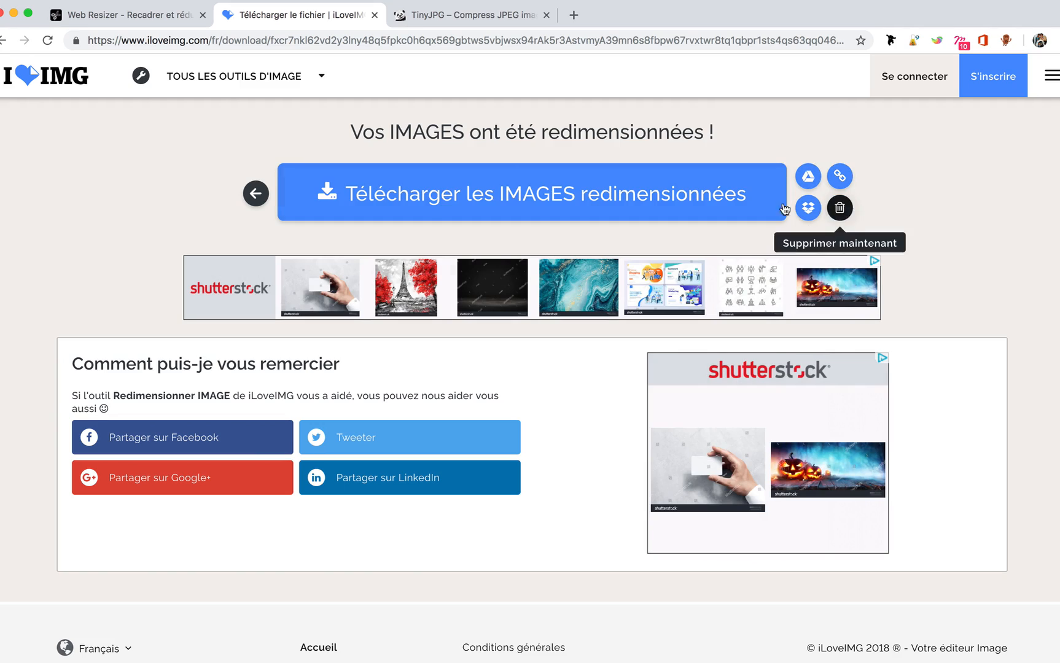
click(492, 195)
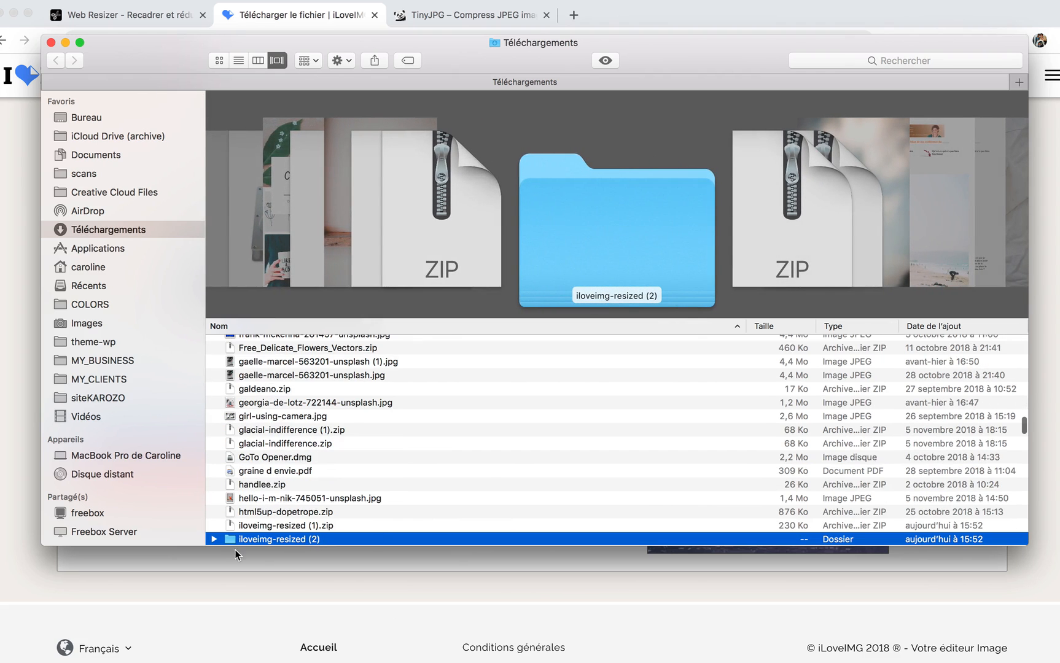
Open the downloaded iloveimg-resized (2) folder and check the file information of linkedin-sales-navigator-402853-unsplash.jpg.
click(215, 539)
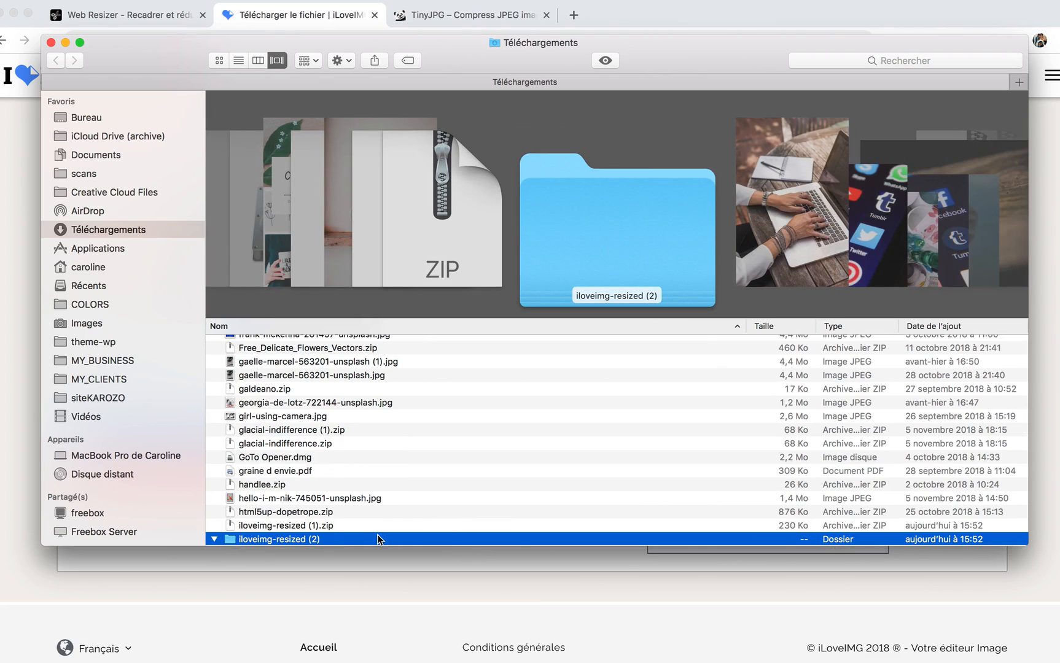
double_click(296, 539)
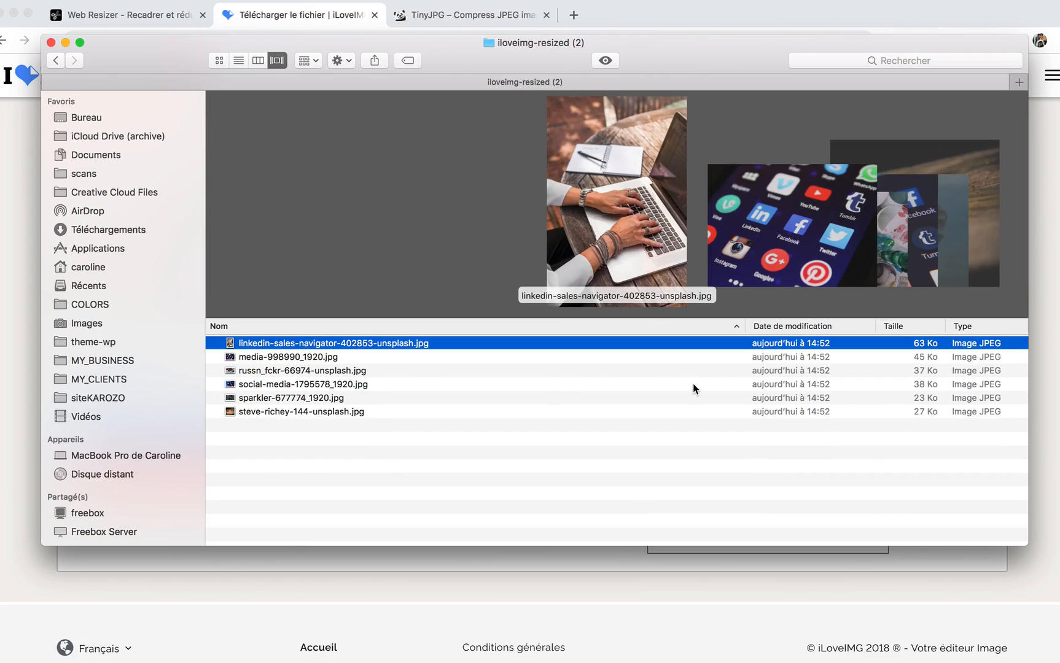
right_click(371, 343)
click(422, 408)
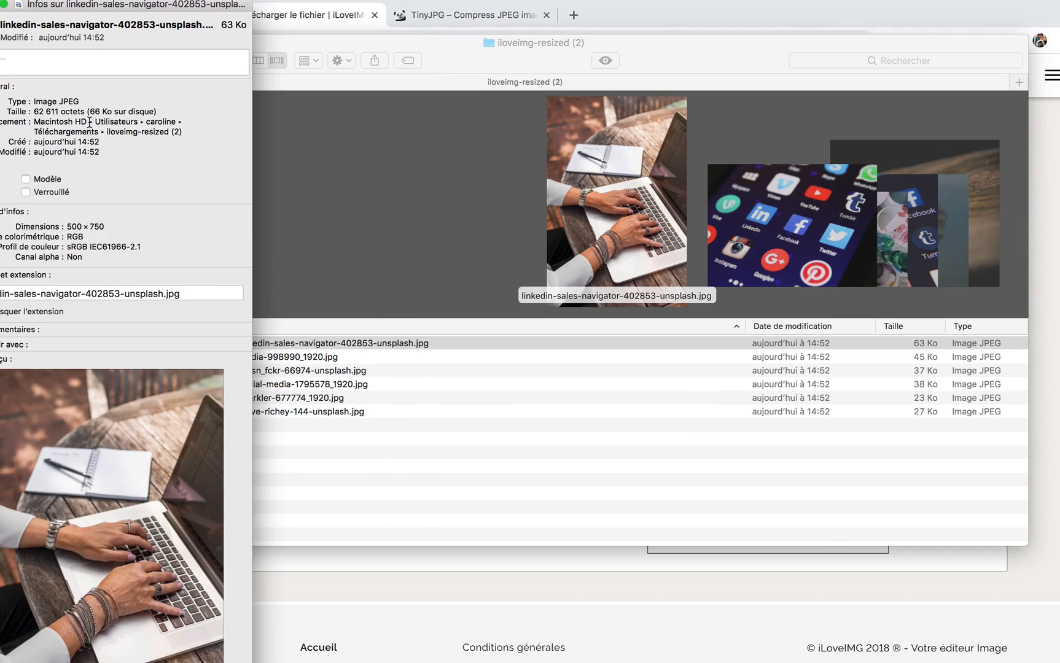
drag(136, 8, 216, 25)
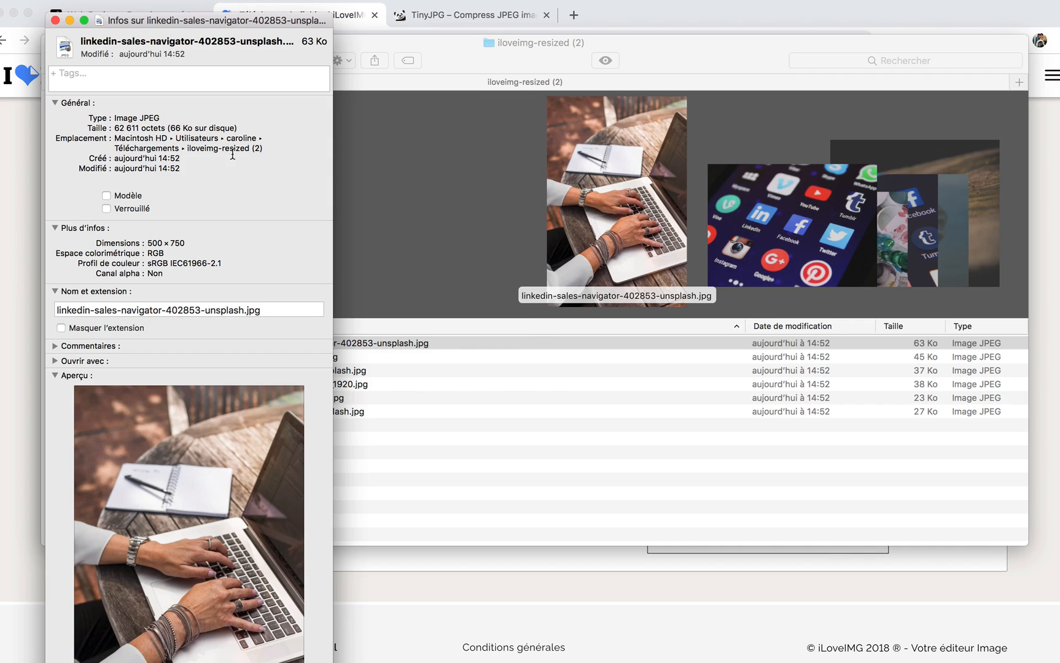
click(55, 21)
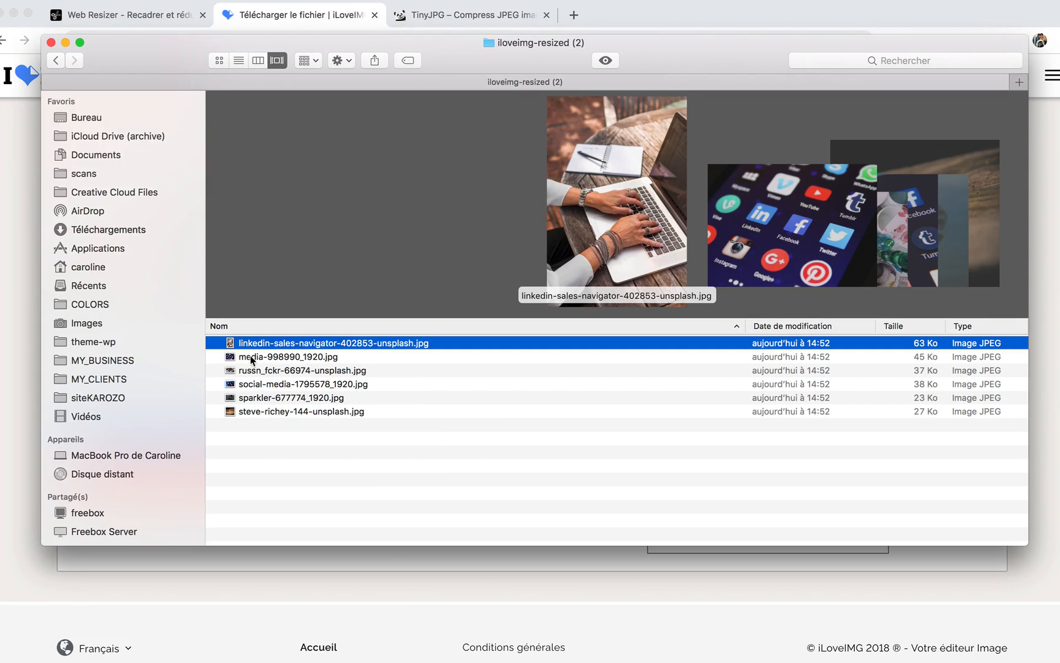
Preview several other resized images and their file sizes, and return to the Téléchargements folder.
click(279, 399)
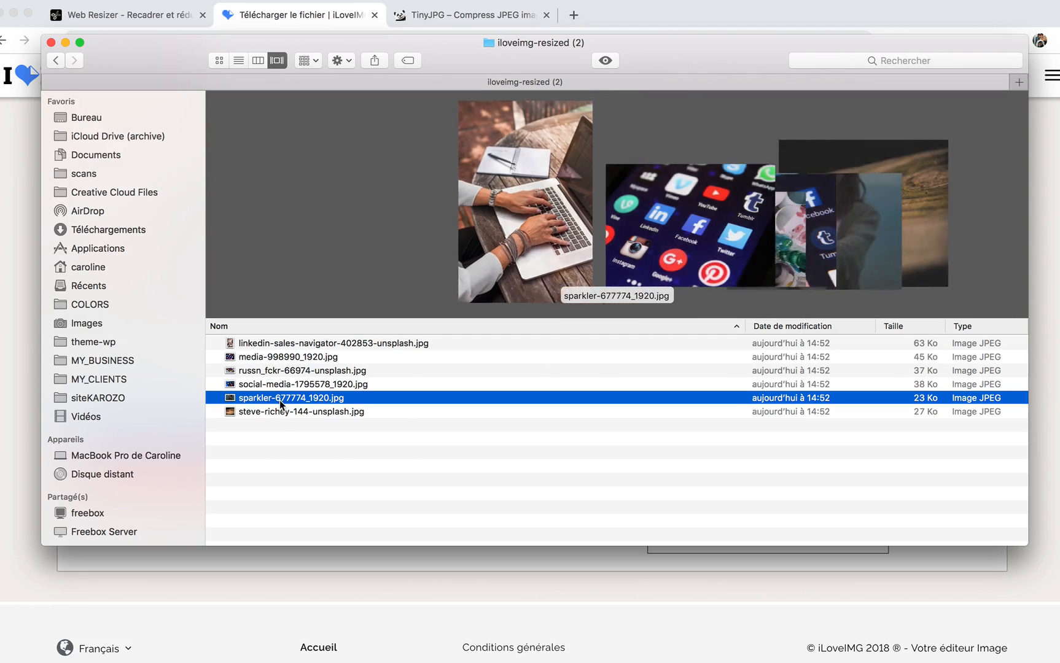
click(274, 414)
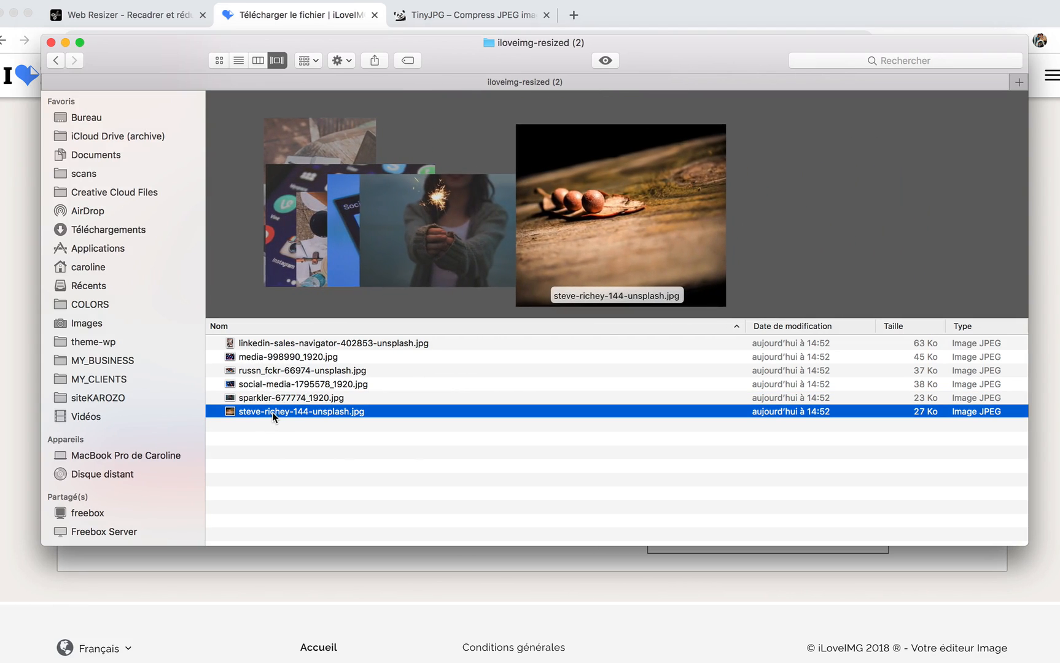
click(266, 361)
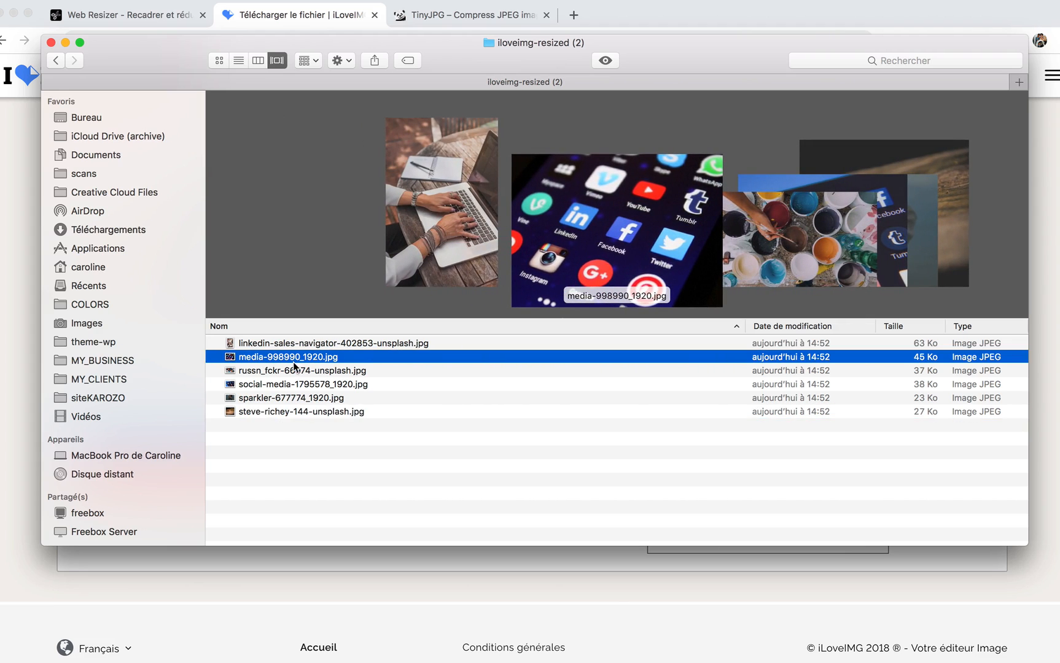
click(337, 370)
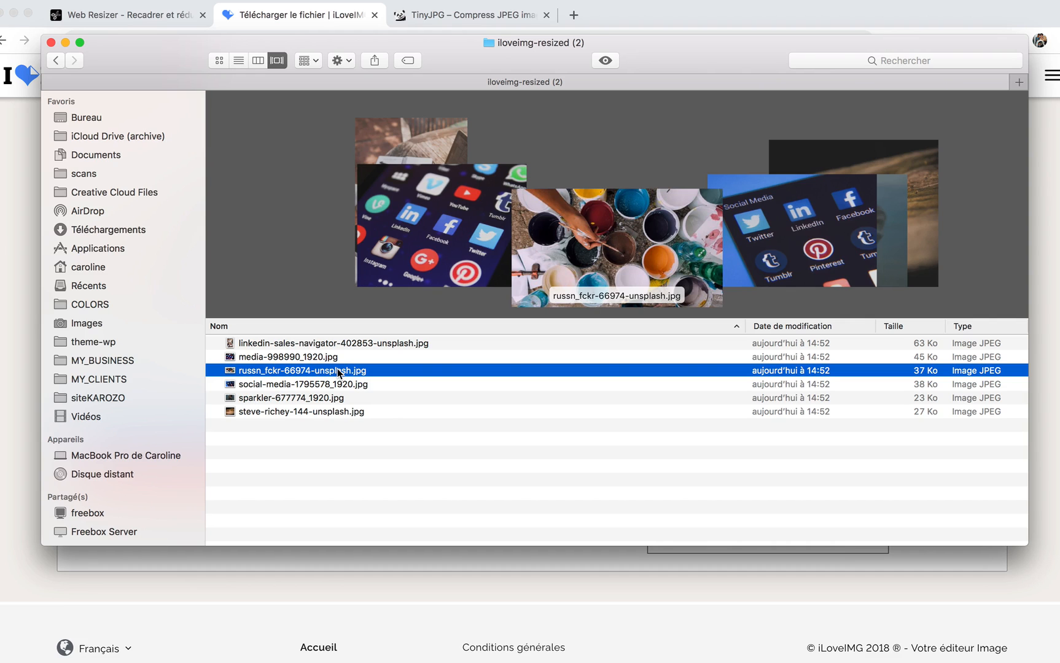
click(56, 63)
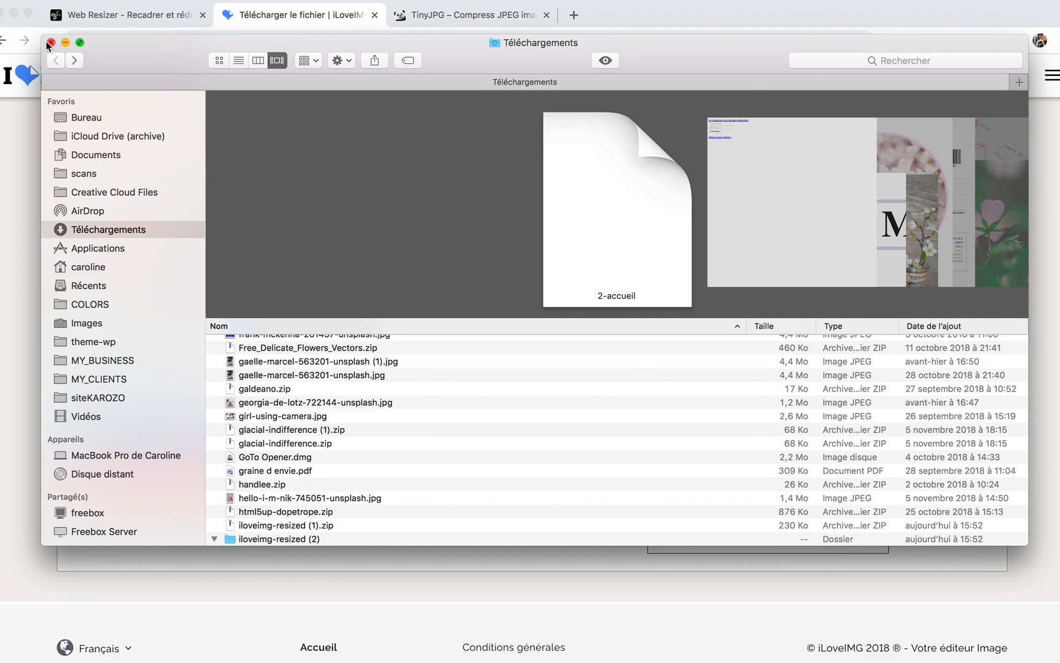
Close the Téléchargements window and open iLoveIMG's tool for adding a watermark to images.
click(51, 42)
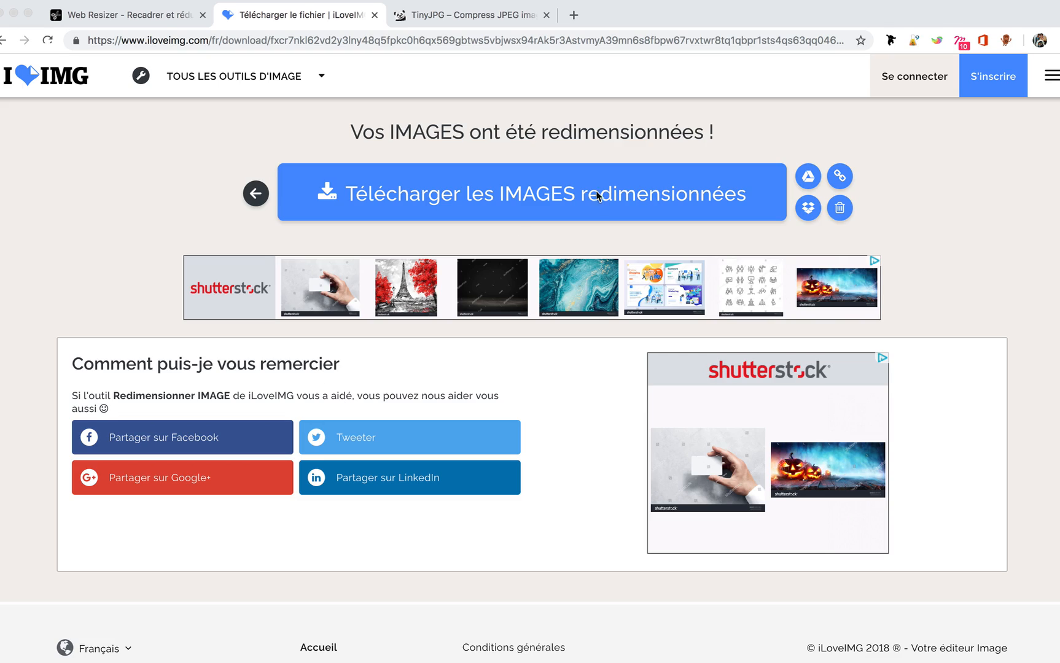
click(320, 78)
mouse_move(326, 80)
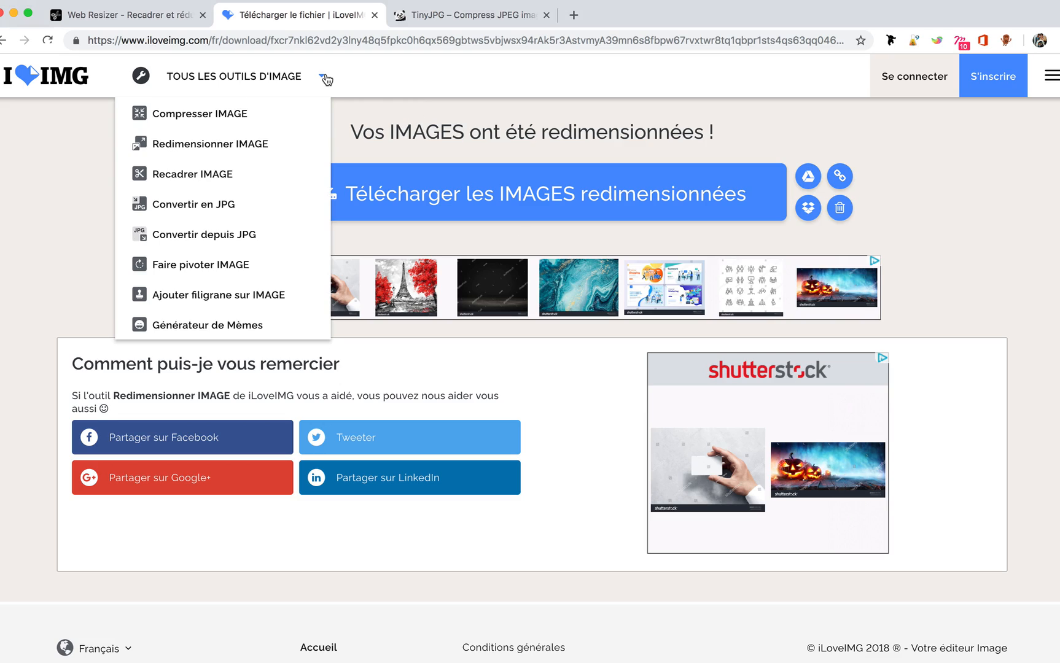
click(204, 298)
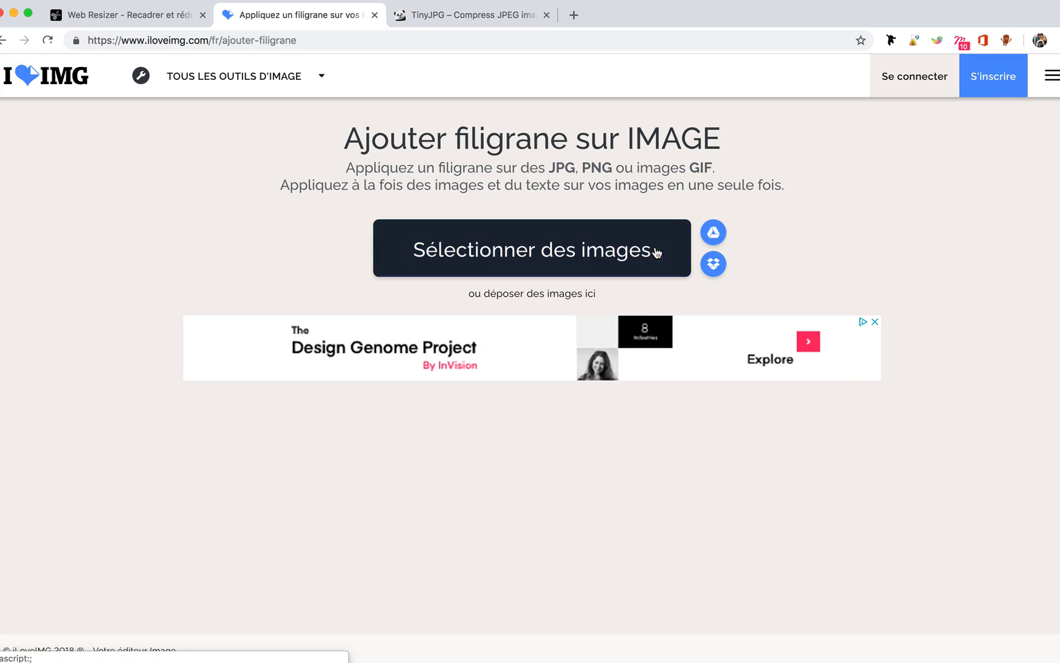
Load all the images from the iloveimg-resized (2) folder in Téléchargements into the watermark tool.
click(597, 253)
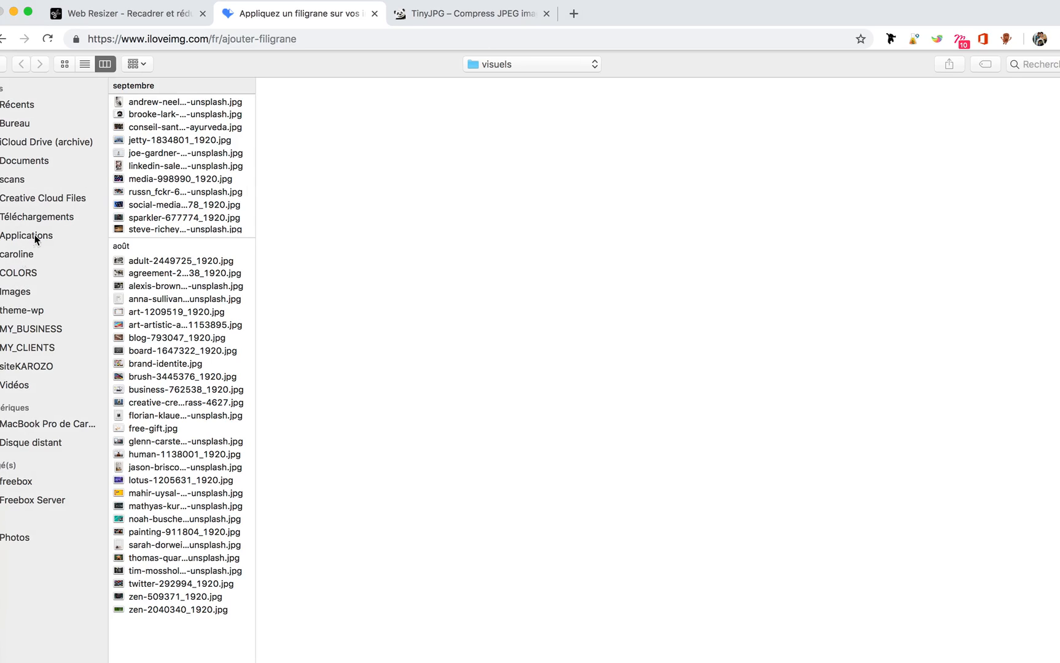
click(48, 218)
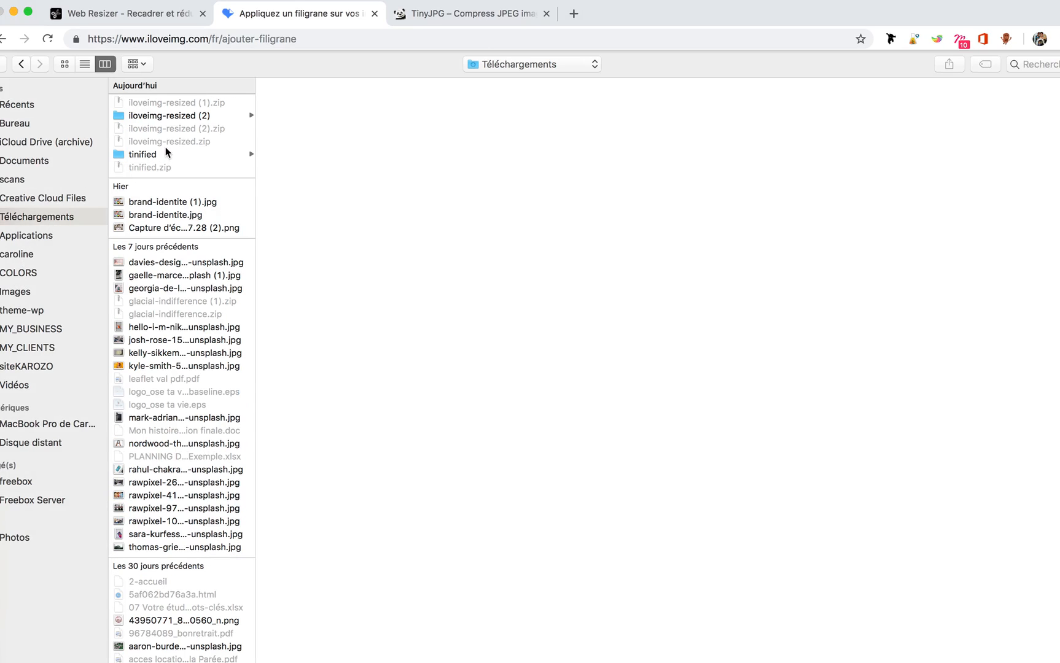
click(184, 115)
click(339, 181)
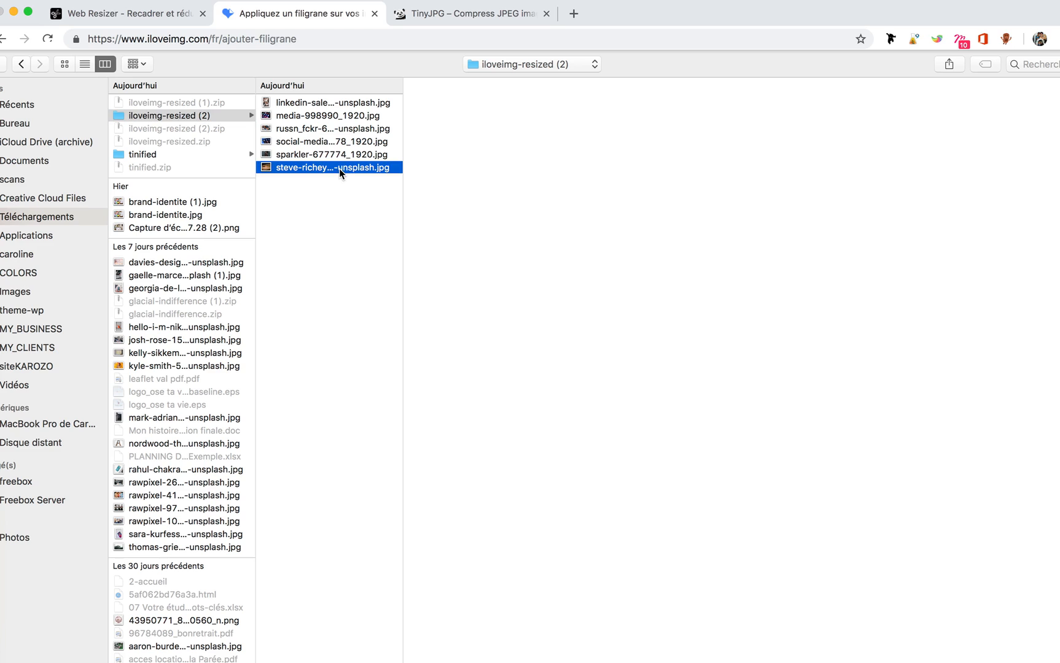
click(339, 168)
shift+click(337, 103)
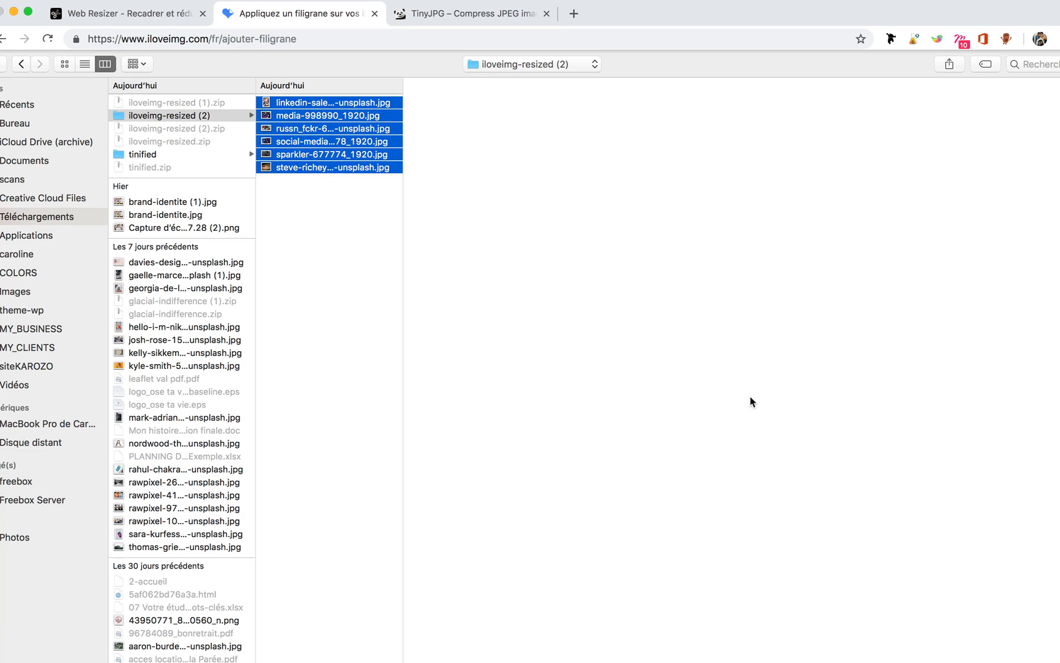
key(Return)
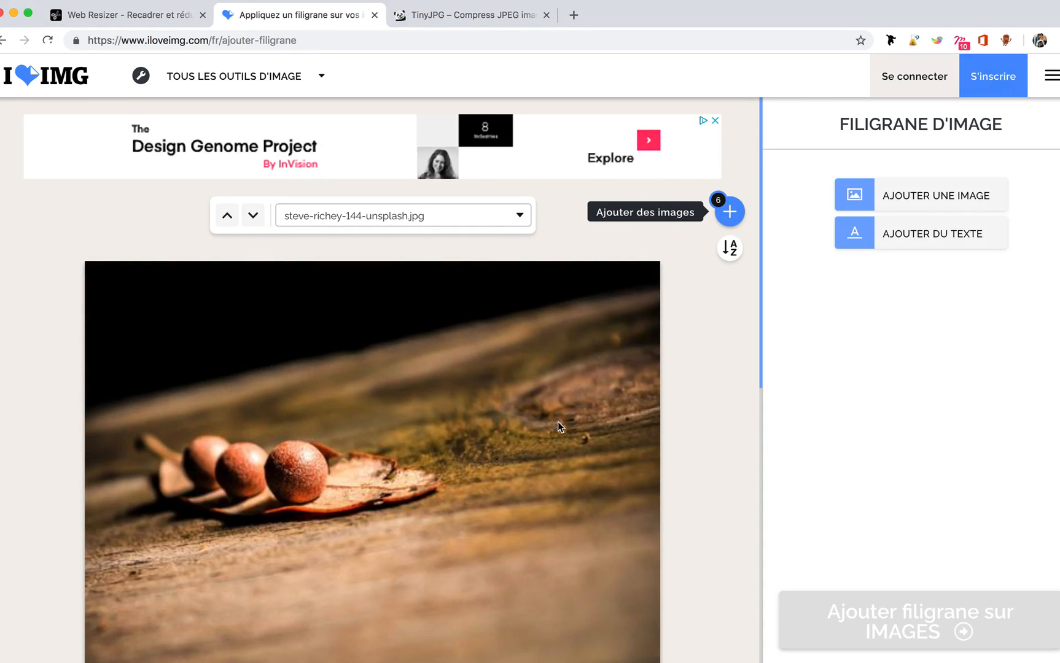
Add icon-karozo.png from the logos folder of siteKAROZO as an image watermark.
click(944, 199)
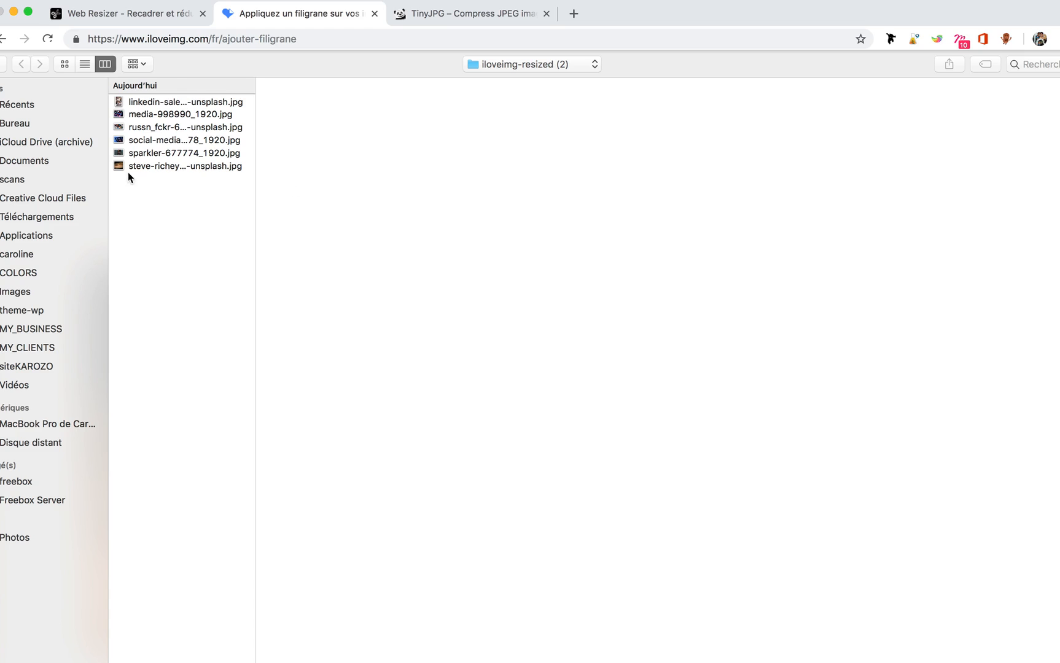
click(41, 366)
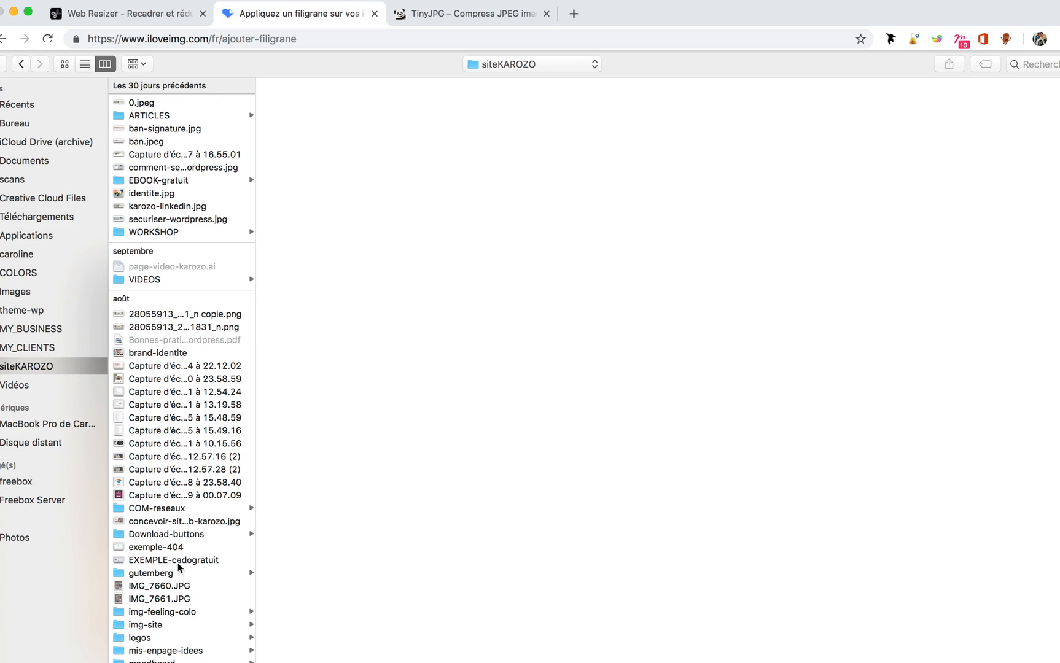
click(147, 638)
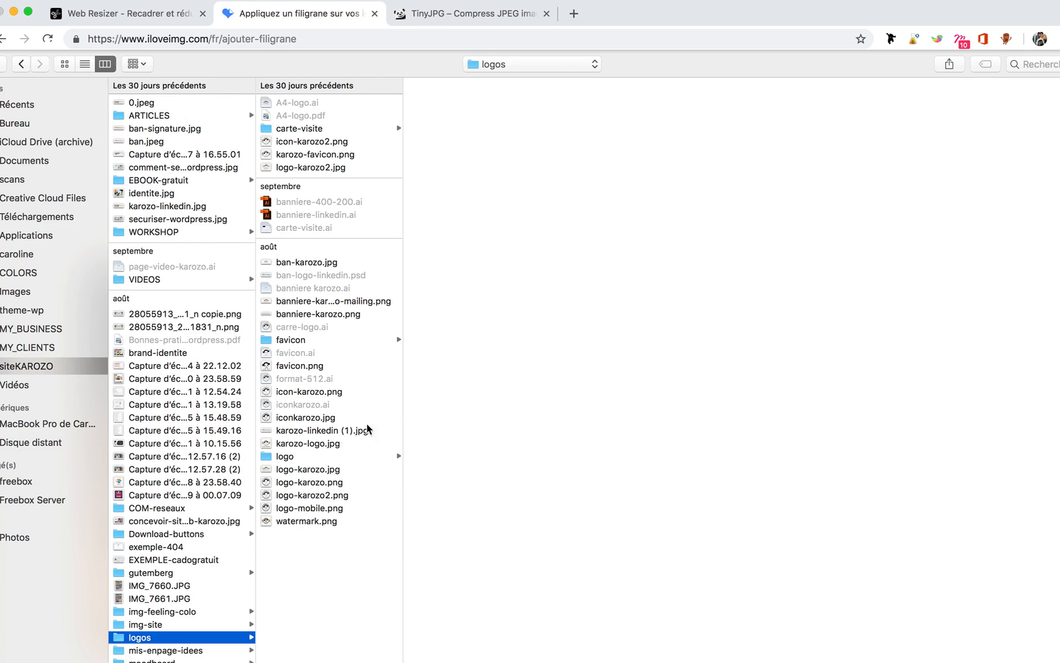
click(330, 393)
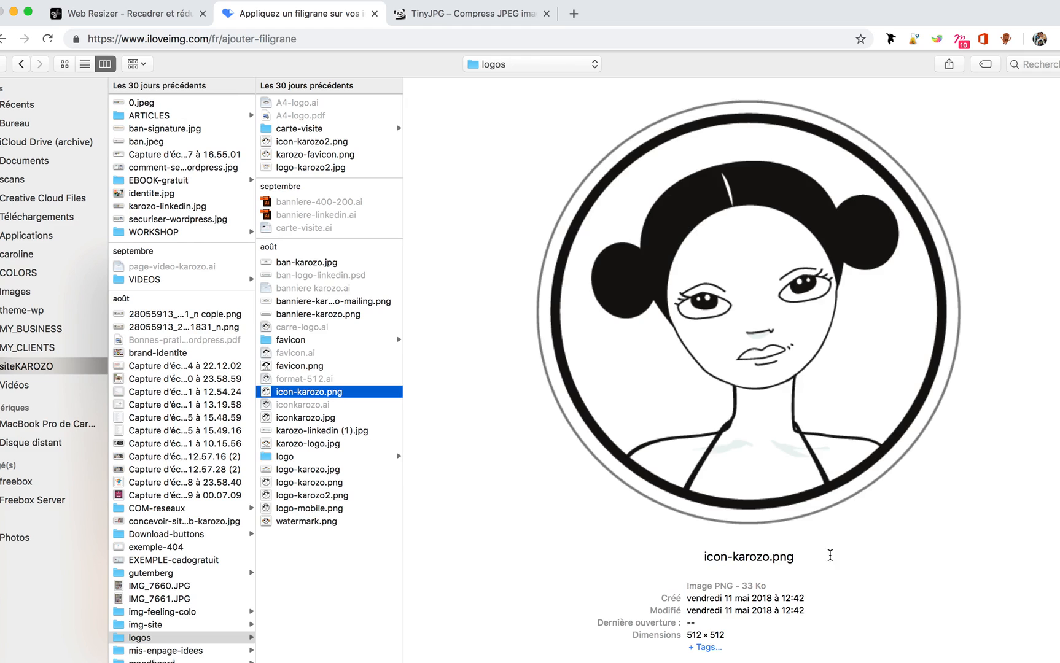
key(Return)
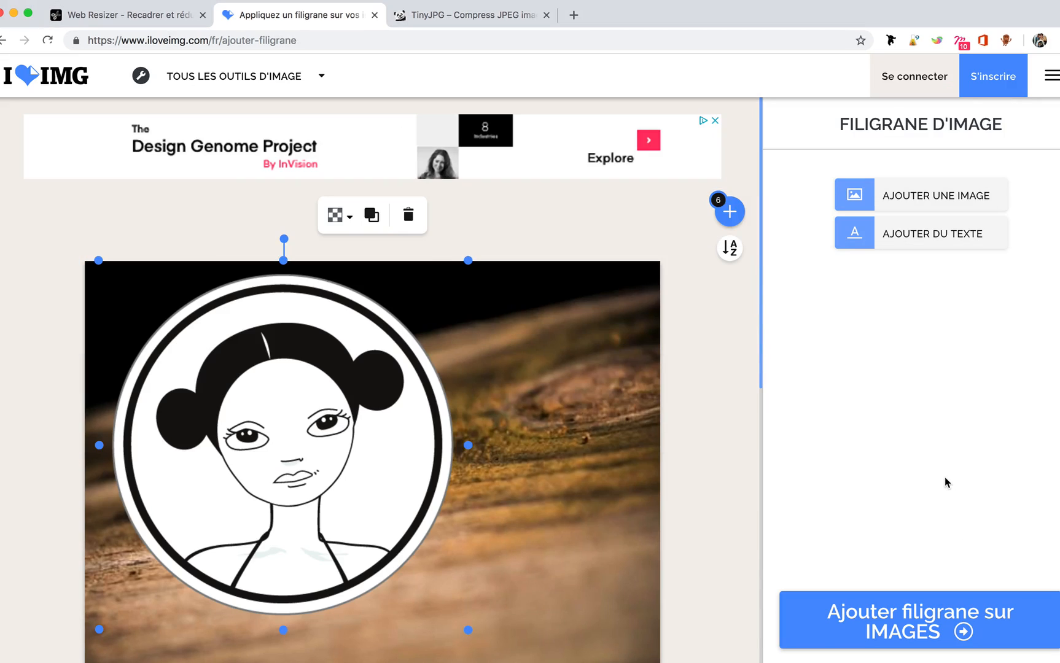
Shrink the logo watermark to a small badge and place it near the photo's lower-right corner.
drag(466, 628, 158, 331)
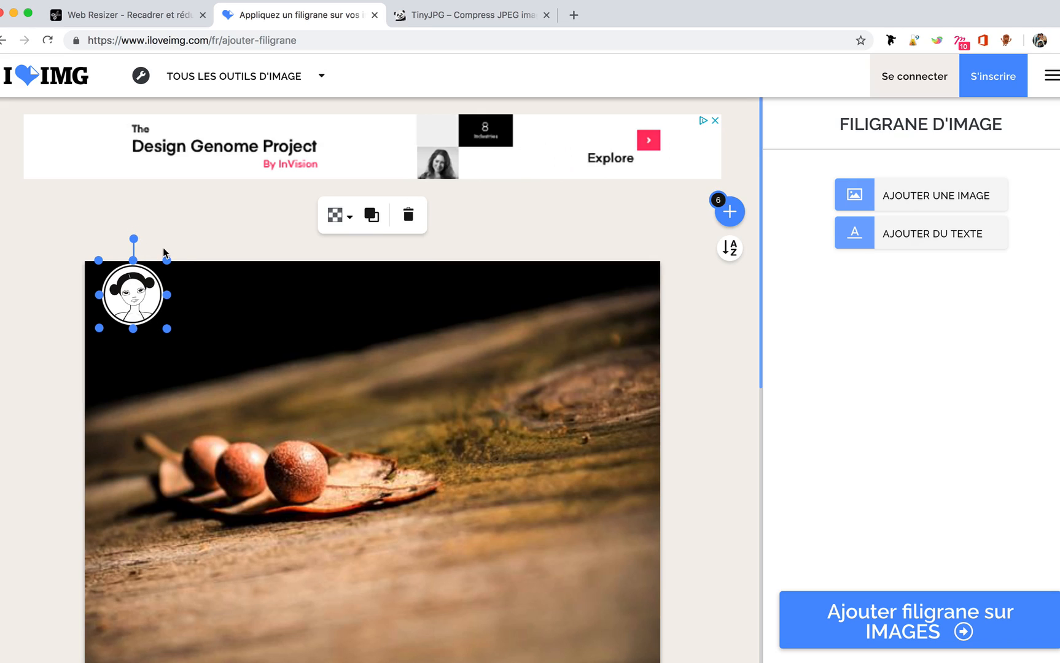
drag(134, 255, 605, 586)
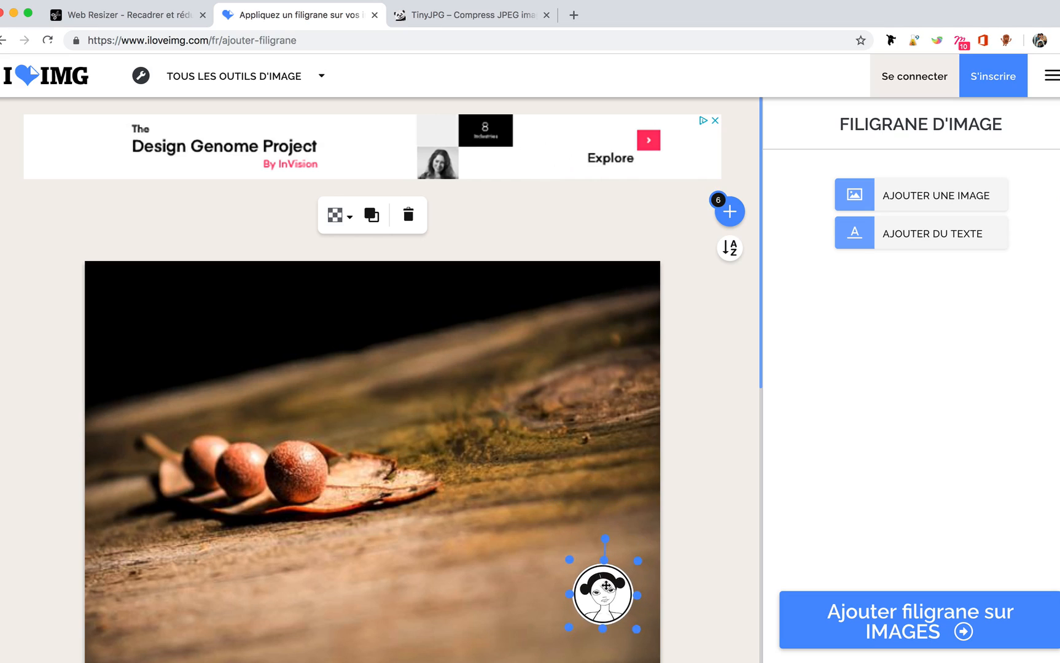
click(709, 587)
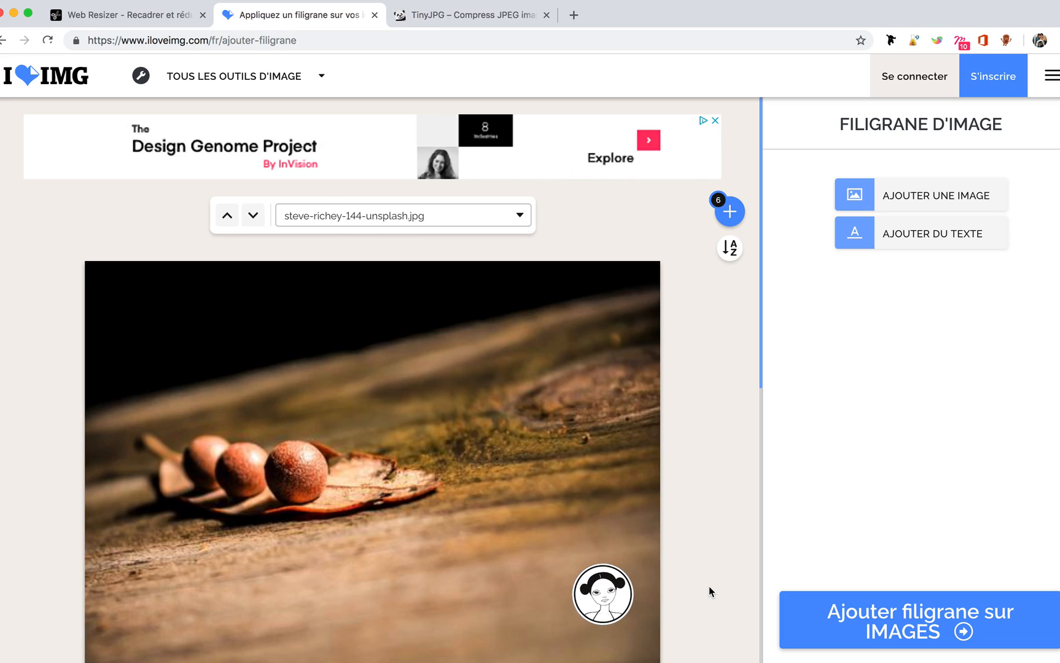
drag(759, 383, 764, 492)
drag(603, 388, 597, 435)
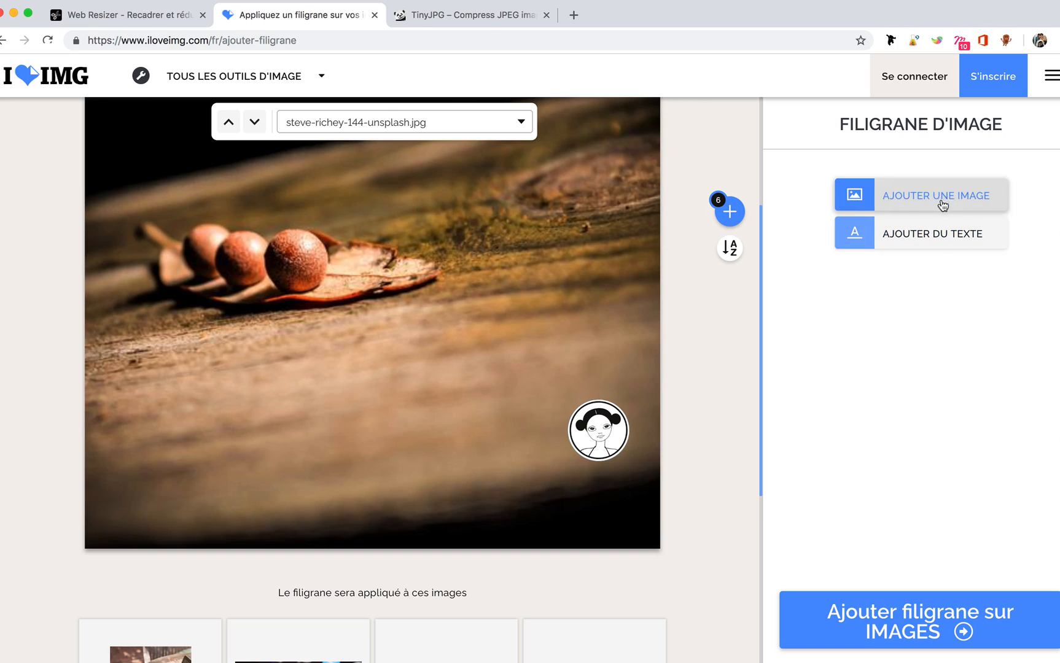
Add a text watermark, widen its box so the text fits on one line, and place it across the photo.
click(940, 240)
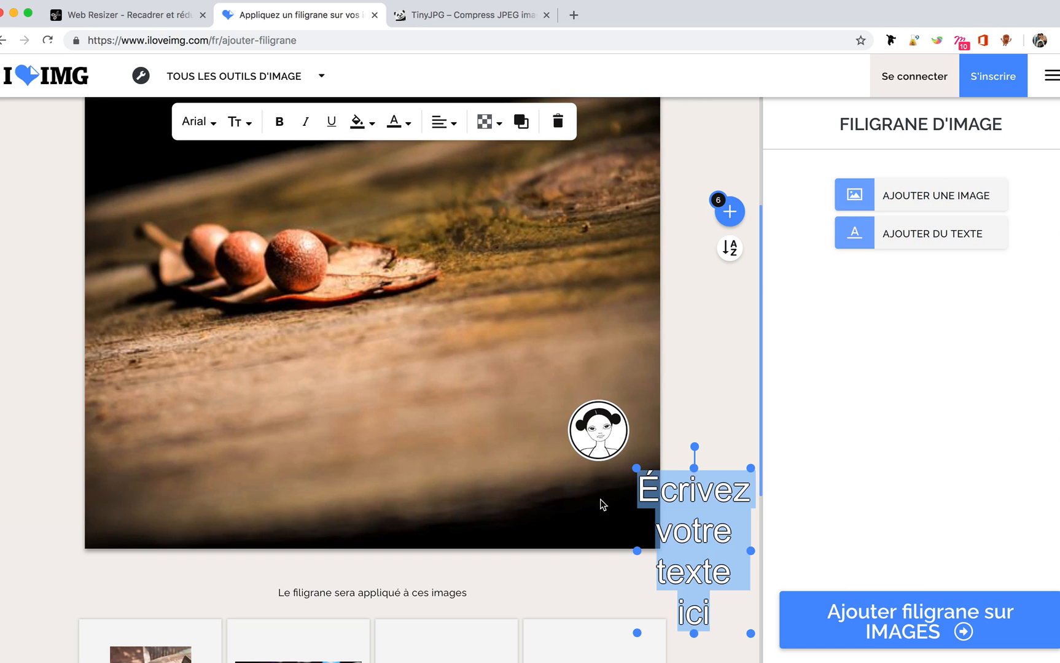
drag(675, 492, 197, 345)
drag(278, 491, 639, 367)
click(635, 392)
click(563, 343)
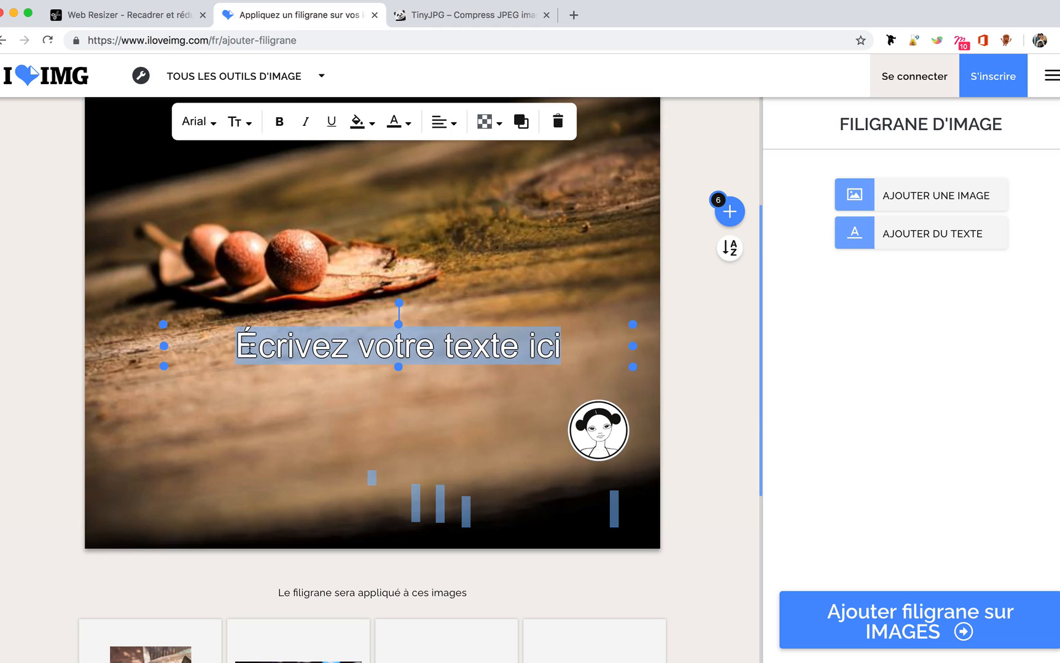
Change the font of the watermark text to Verdana.
drag(238, 344, 568, 357)
click(212, 125)
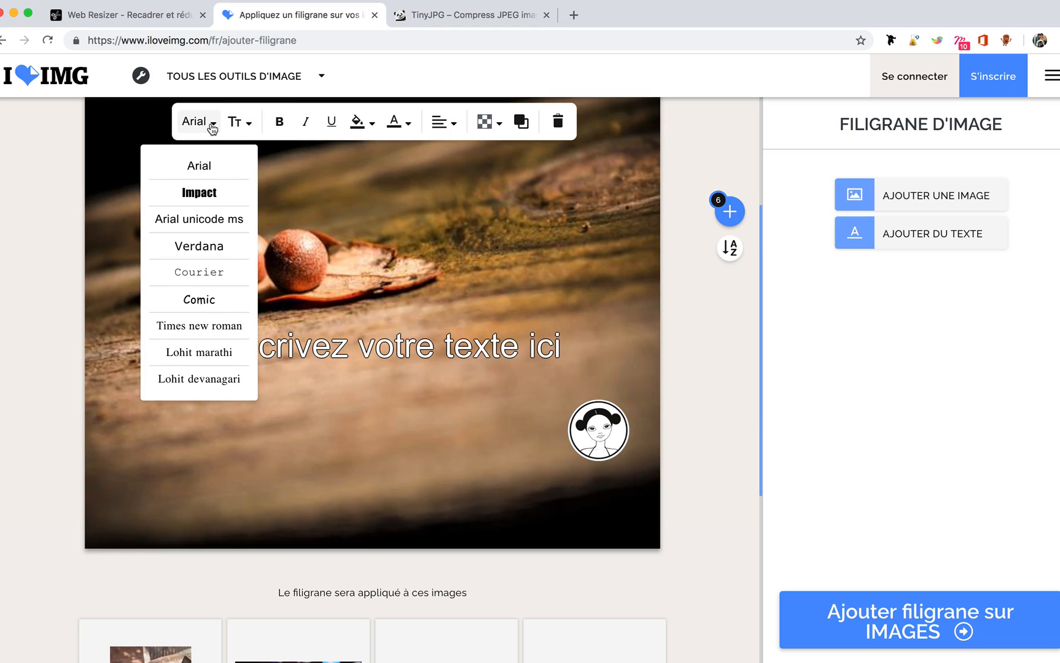
click(215, 251)
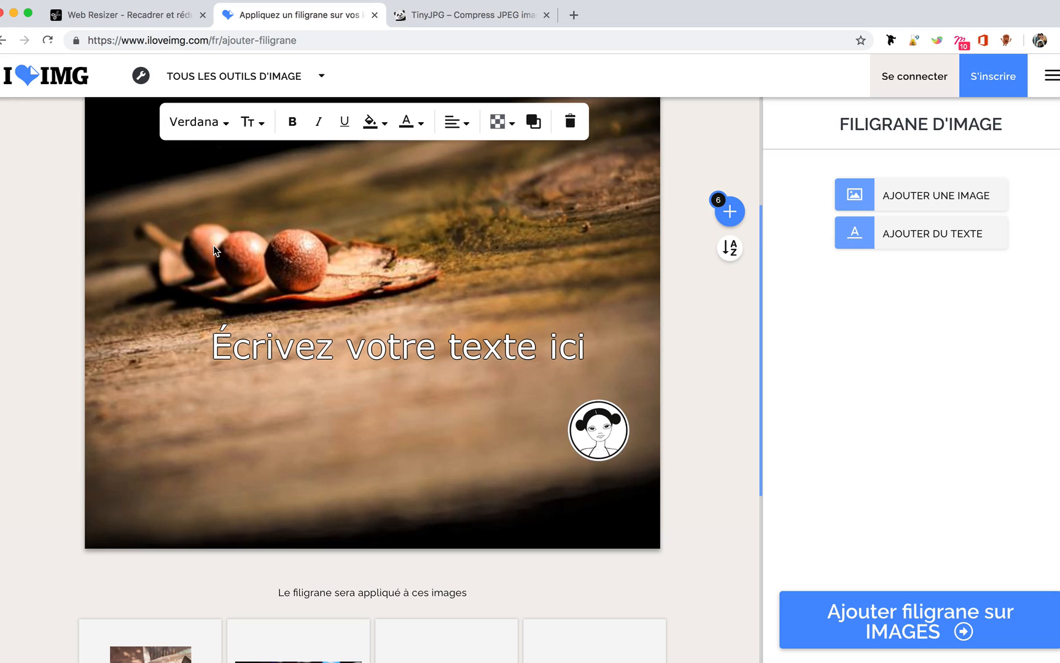
Set the watermark text's font color to white and its font shadow to dark grey.
triple_click(329, 347)
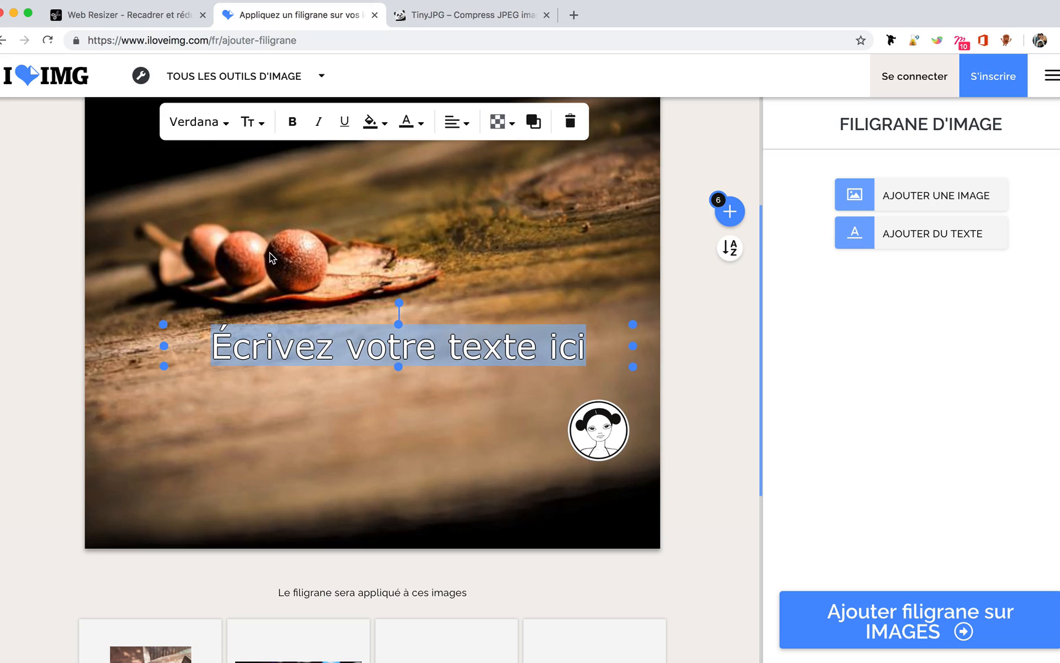
click(422, 124)
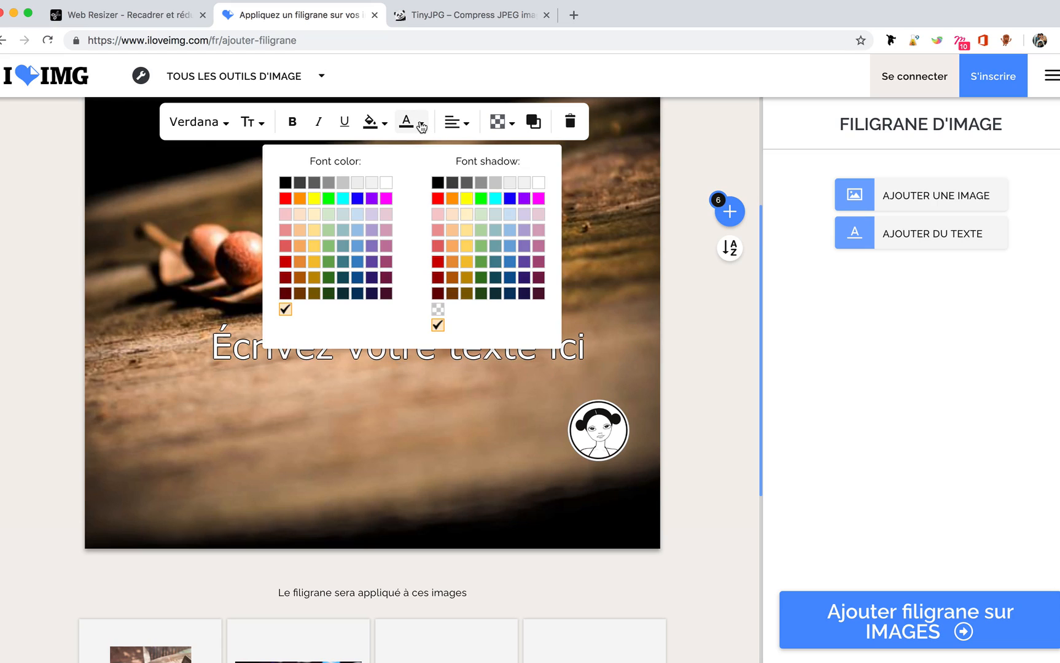
click(387, 183)
click(467, 183)
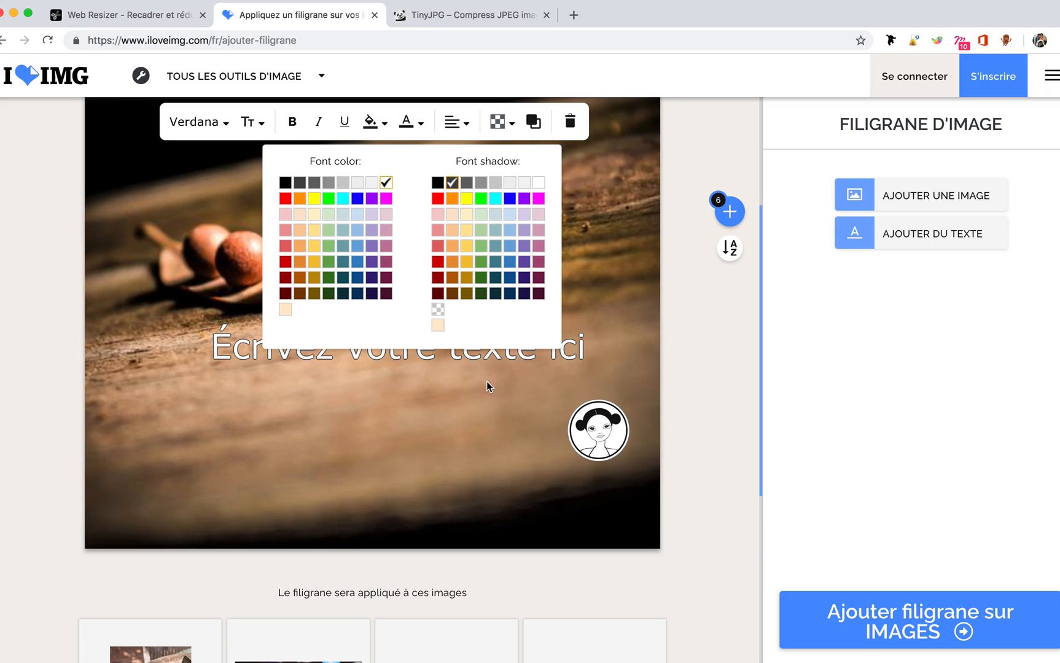
click(500, 399)
Move the watermark text down near the photo's lower edge and give it a bright orange background.
drag(497, 351, 455, 479)
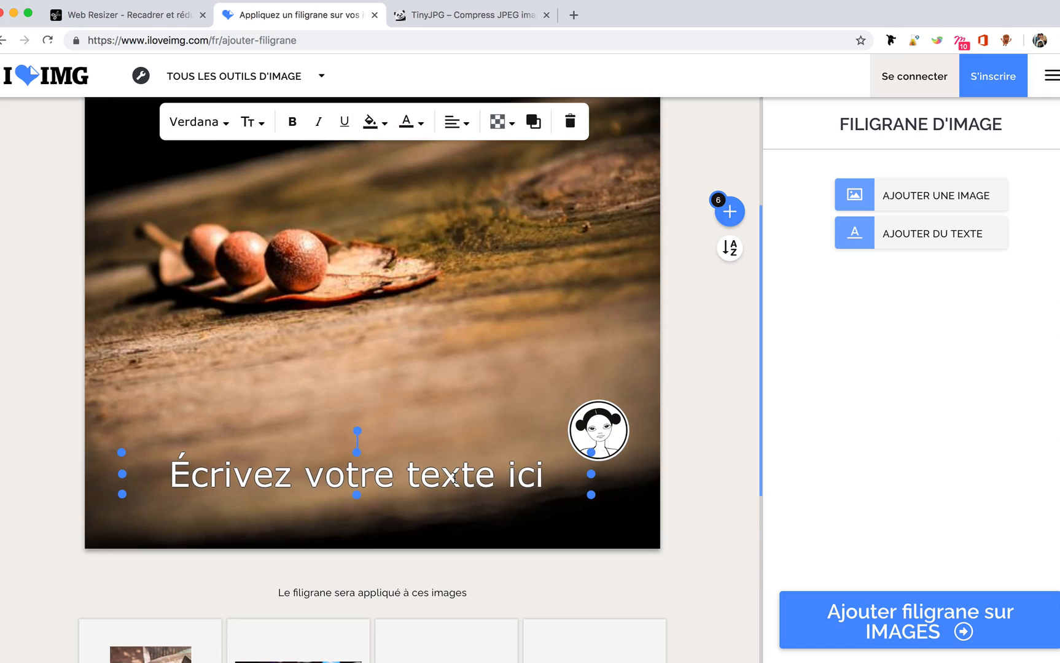
click(383, 125)
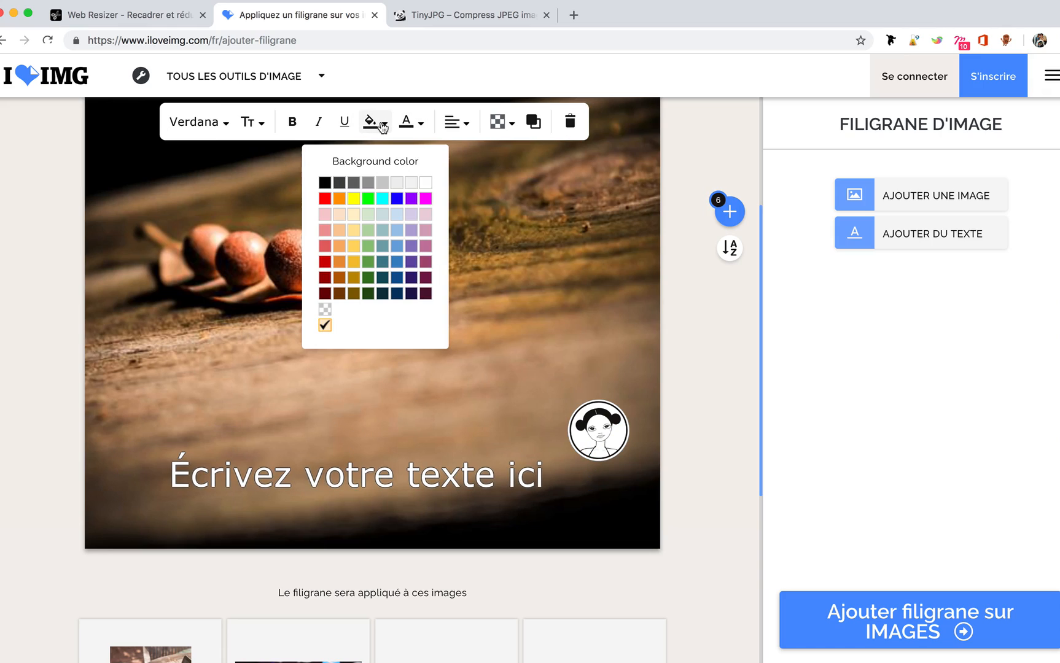
click(397, 214)
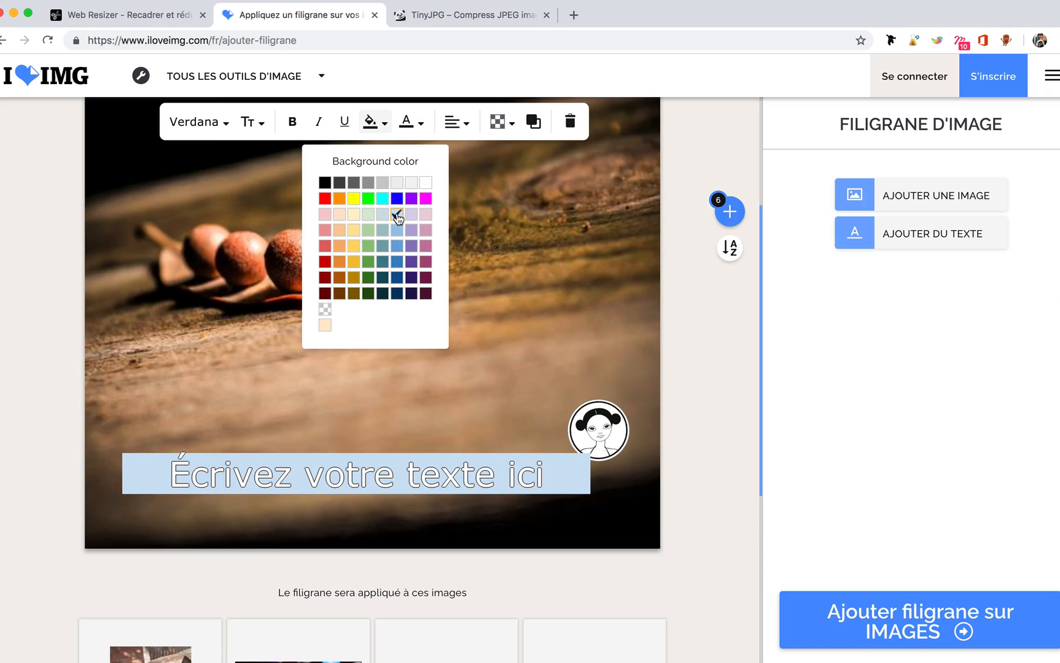
click(339, 262)
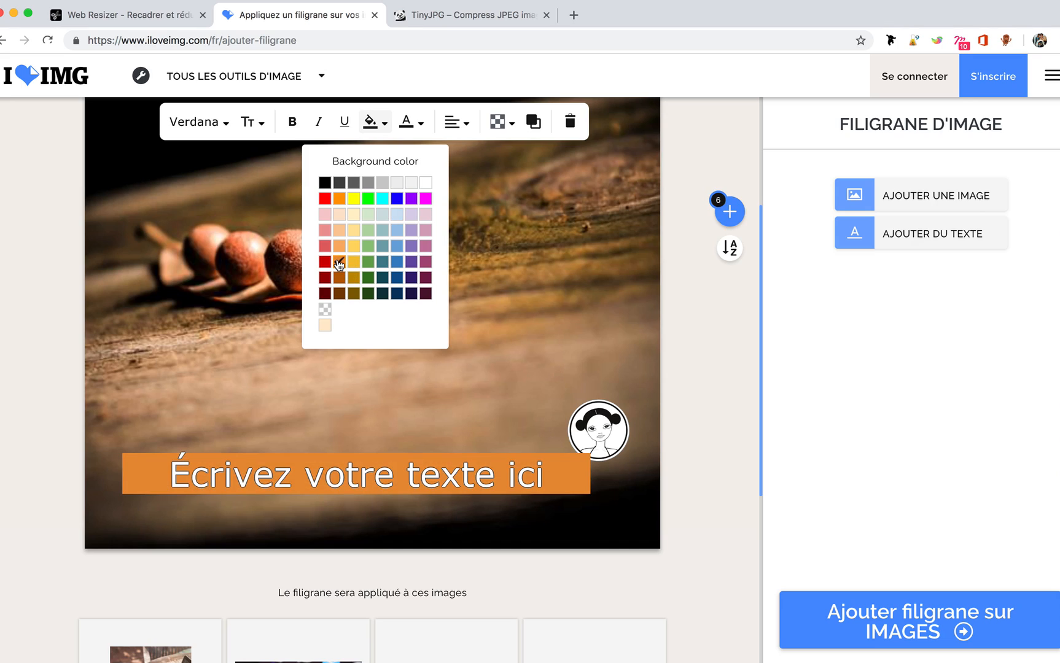
click(339, 246)
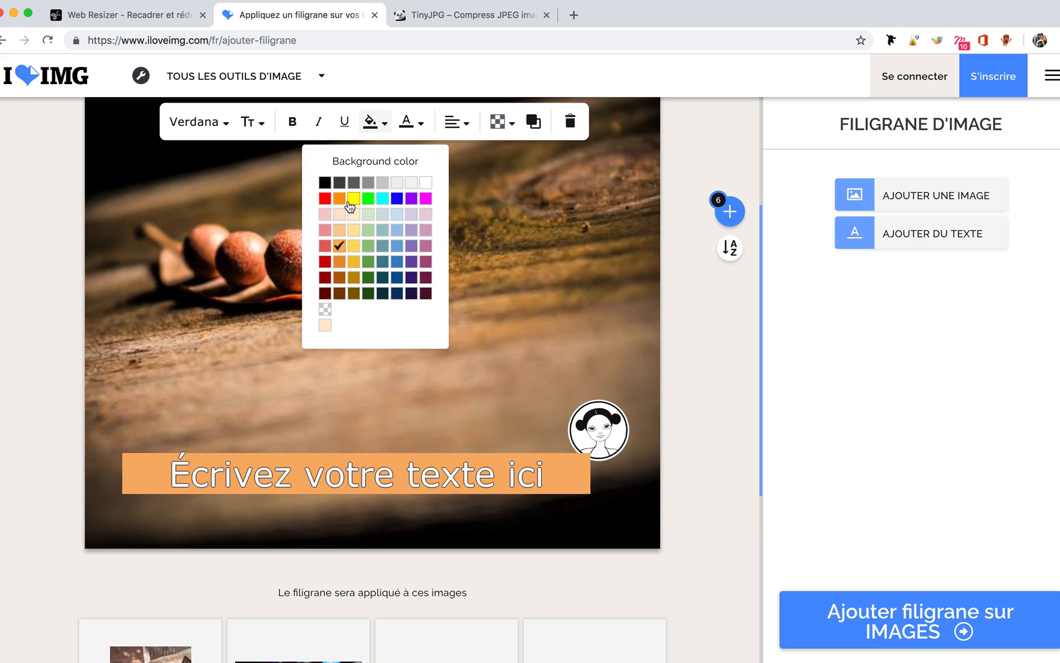
click(340, 199)
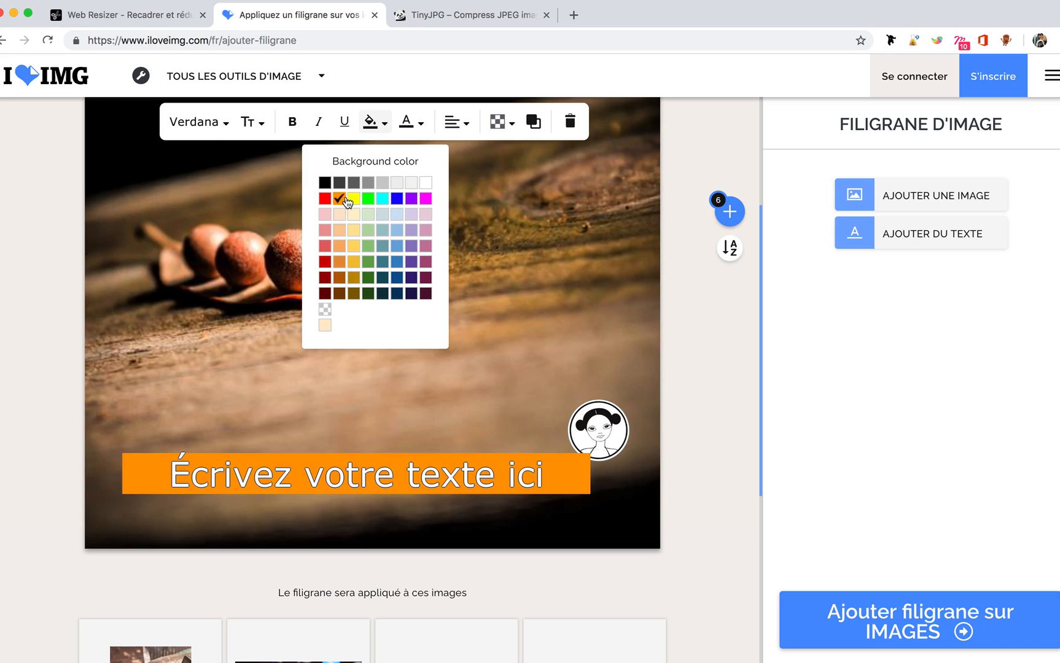
click(495, 203)
Select the whole watermark text and try to change its layer order relative to the logo.
click(467, 478)
double_click(467, 477)
triple_click(466, 478)
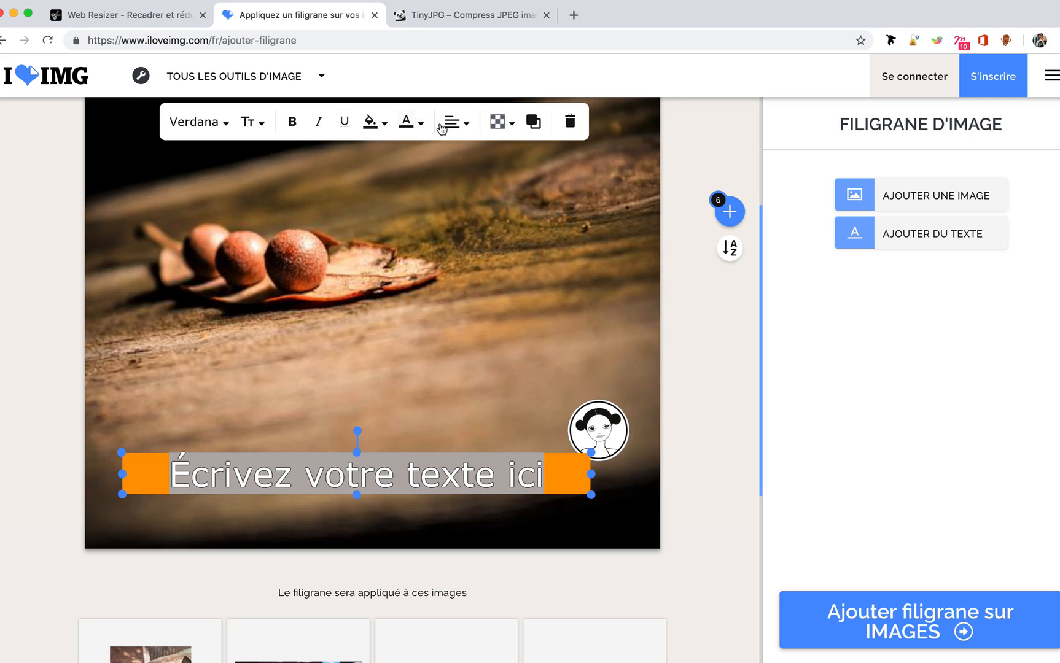
click(537, 125)
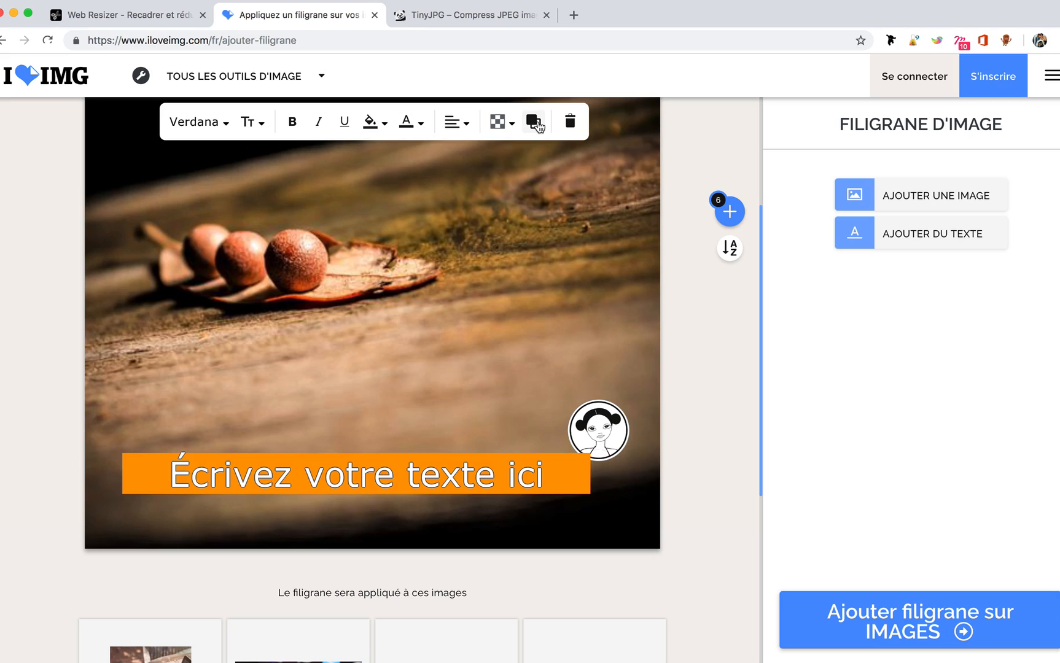
Remove the font shadow from the watermark text by making the shadow transparent.
click(478, 475)
double_click(478, 474)
click(479, 472)
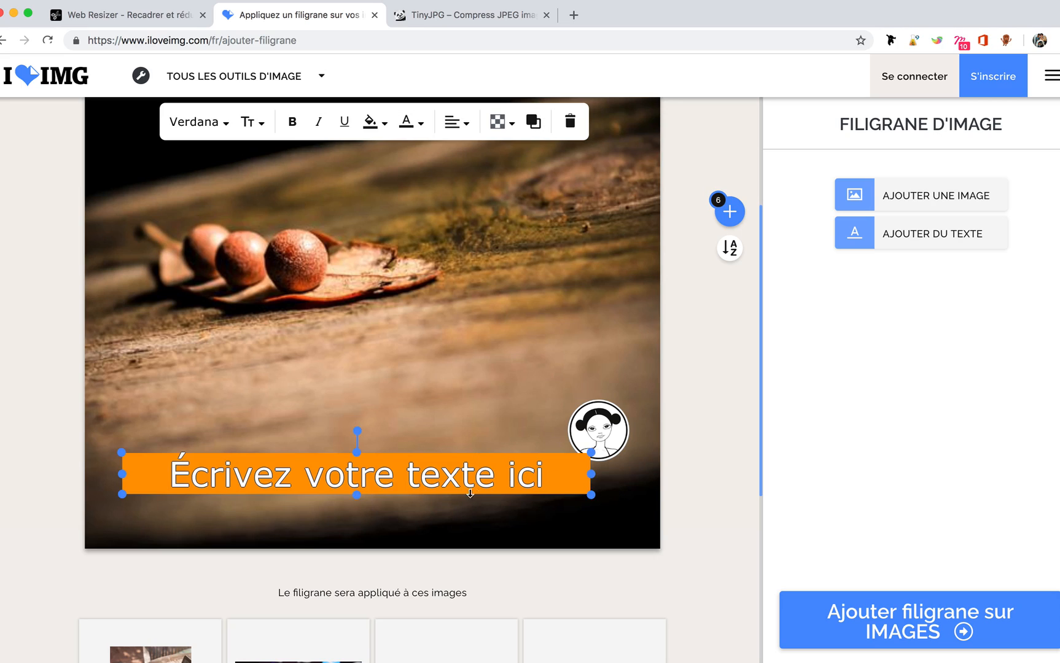
triple_click(467, 476)
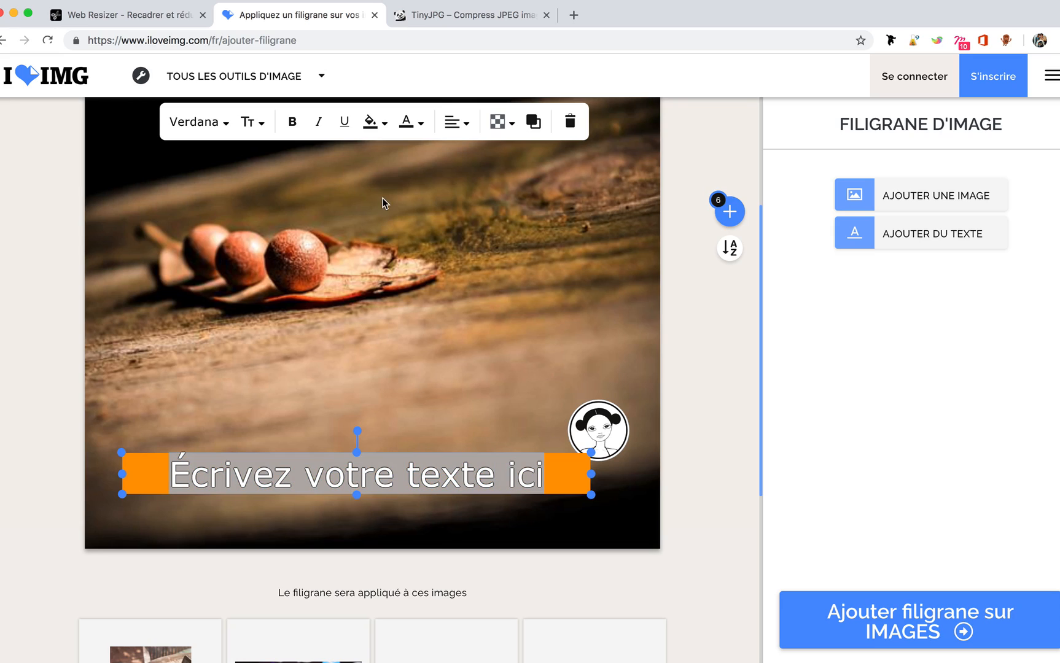
click(422, 124)
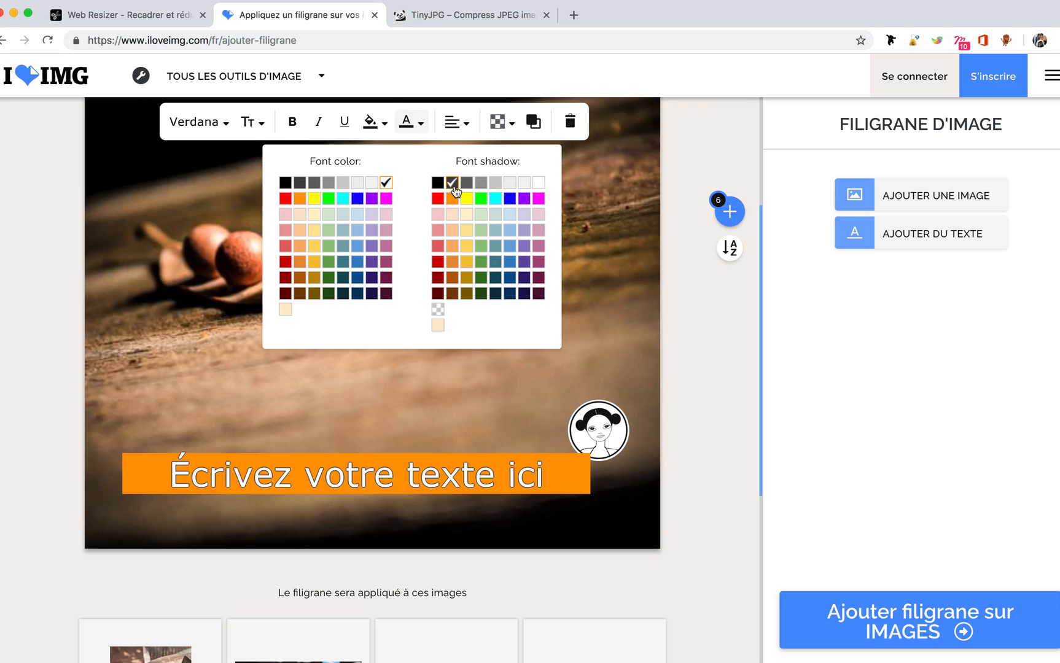
click(438, 309)
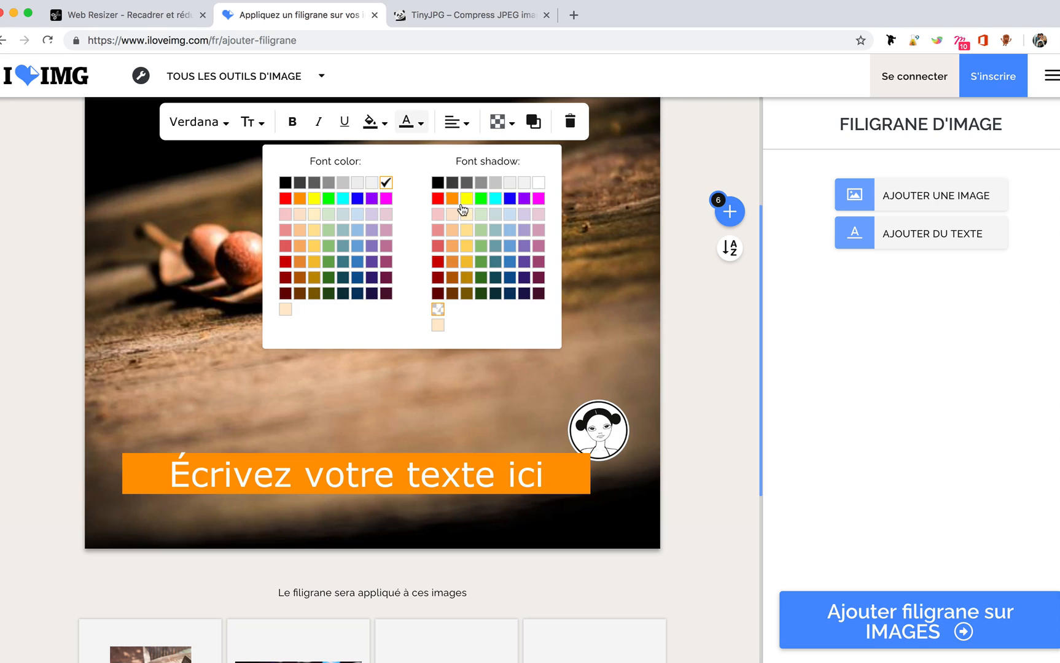
Try red and dark grey font shadows on the watermark text and go back to a transparent shadow.
click(437, 198)
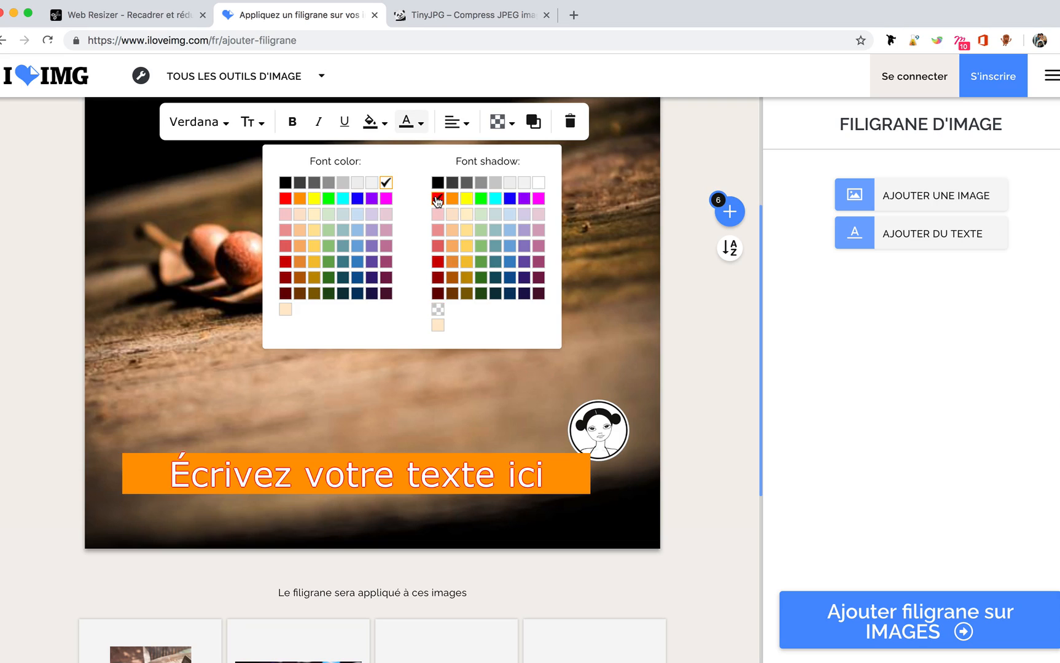
click(454, 183)
click(438, 309)
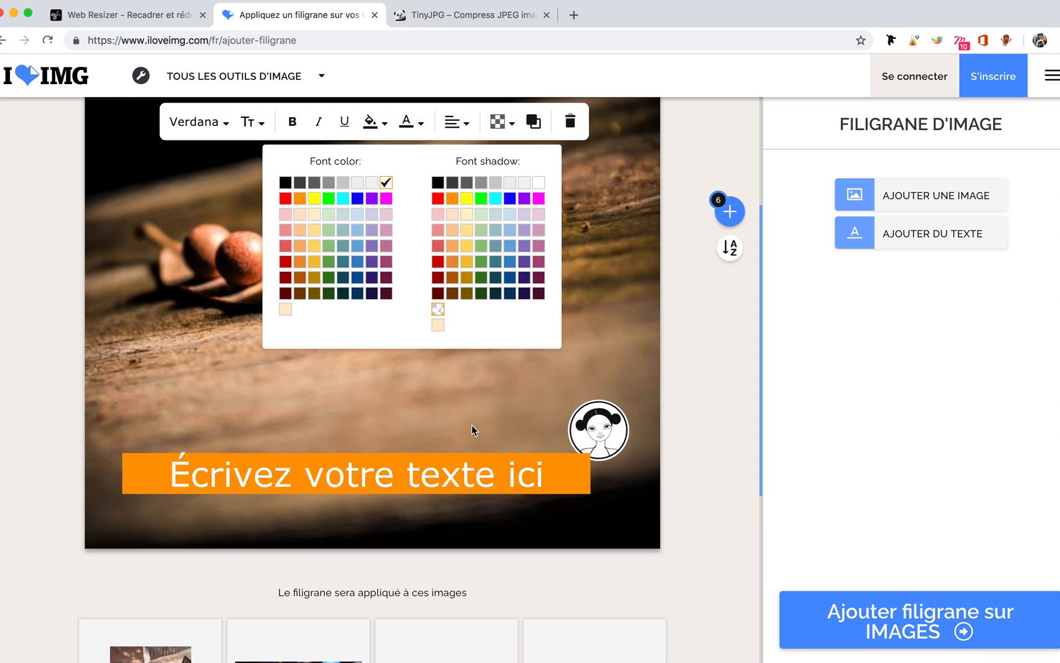
click(525, 459)
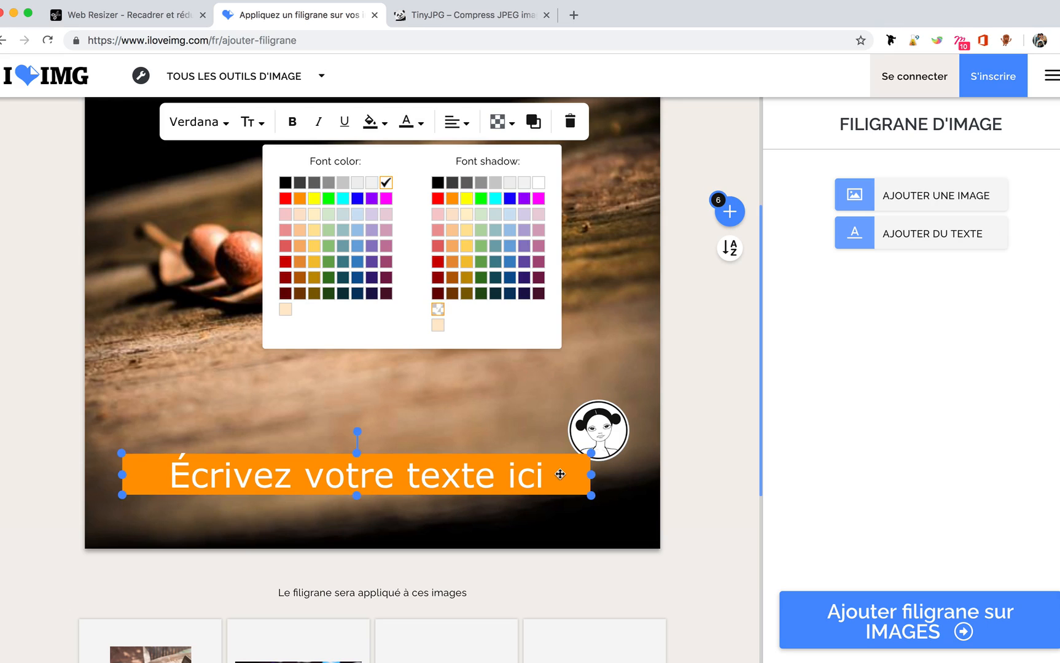
click(472, 408)
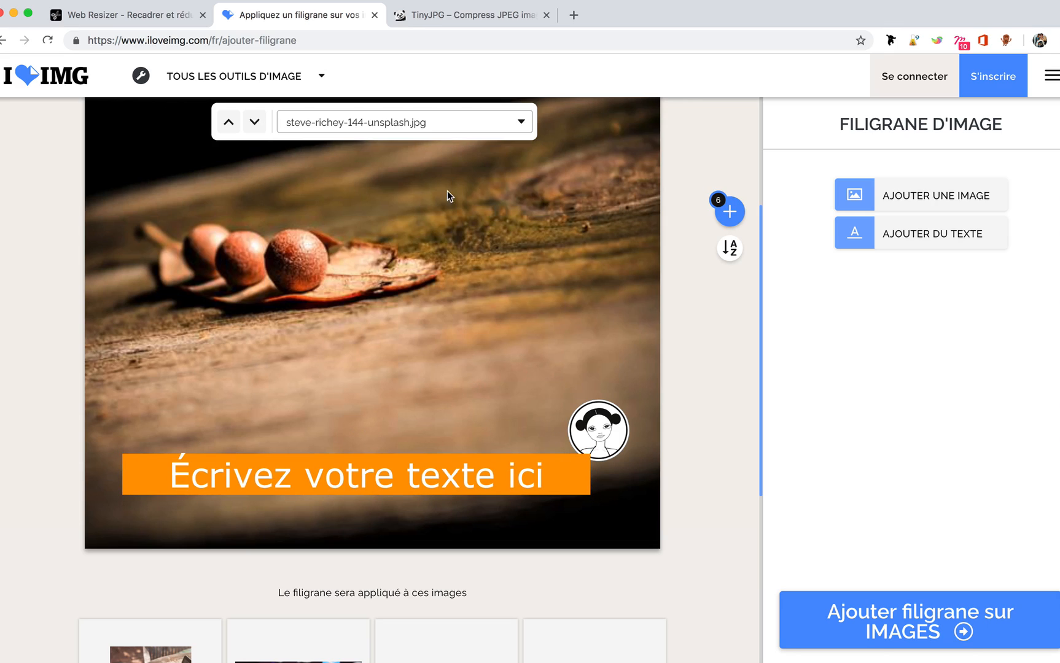
Move the watermark text slightly down and left in the photo and set its background color to white.
click(405, 481)
mouse_move(405, 481)
mouse_down()
mouse_move(387, 503)
mouse_move(389, 486)
mouse_up()
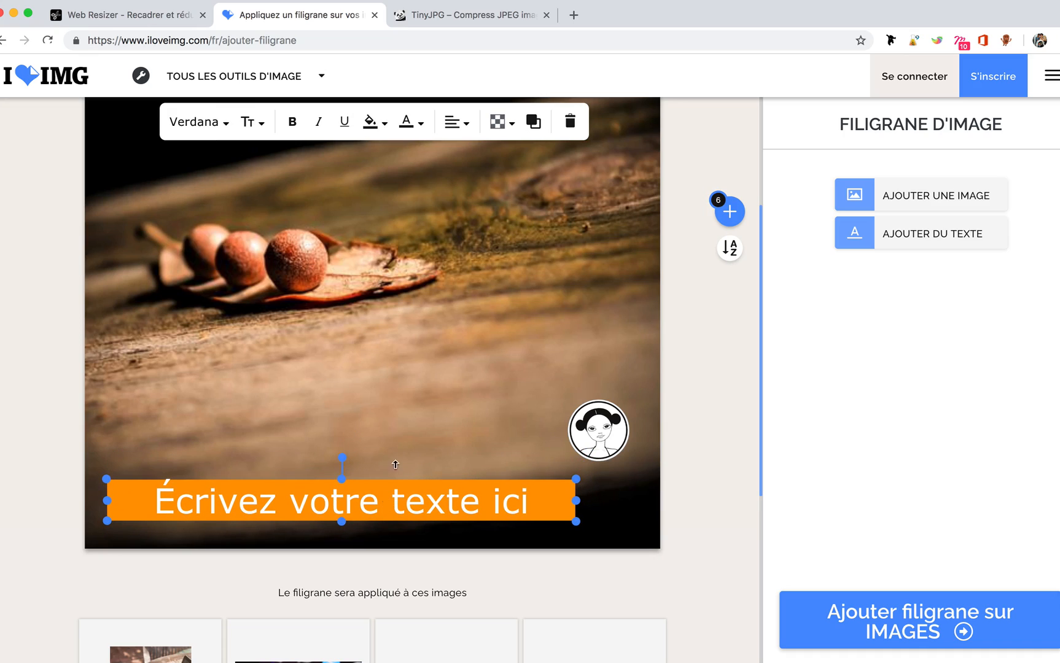
click(386, 126)
click(339, 184)
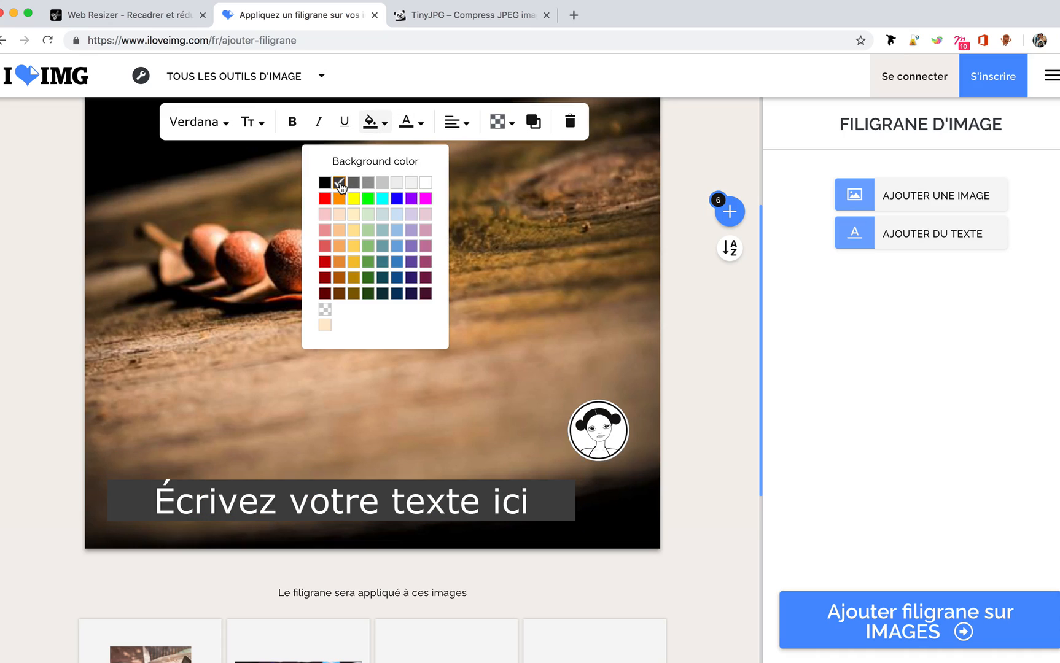
click(354, 183)
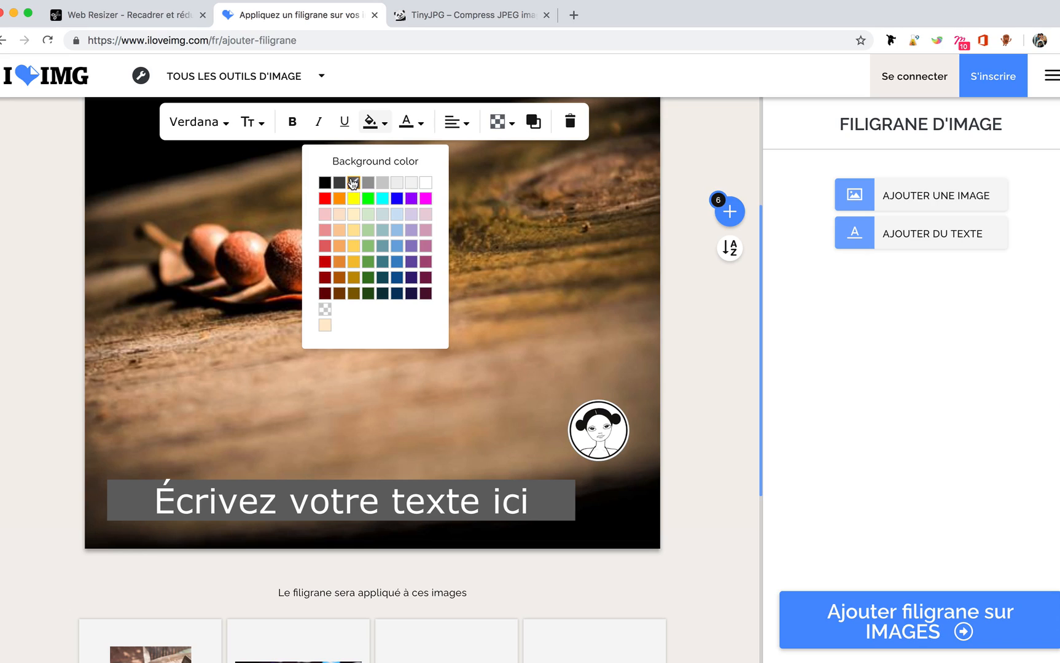
click(426, 183)
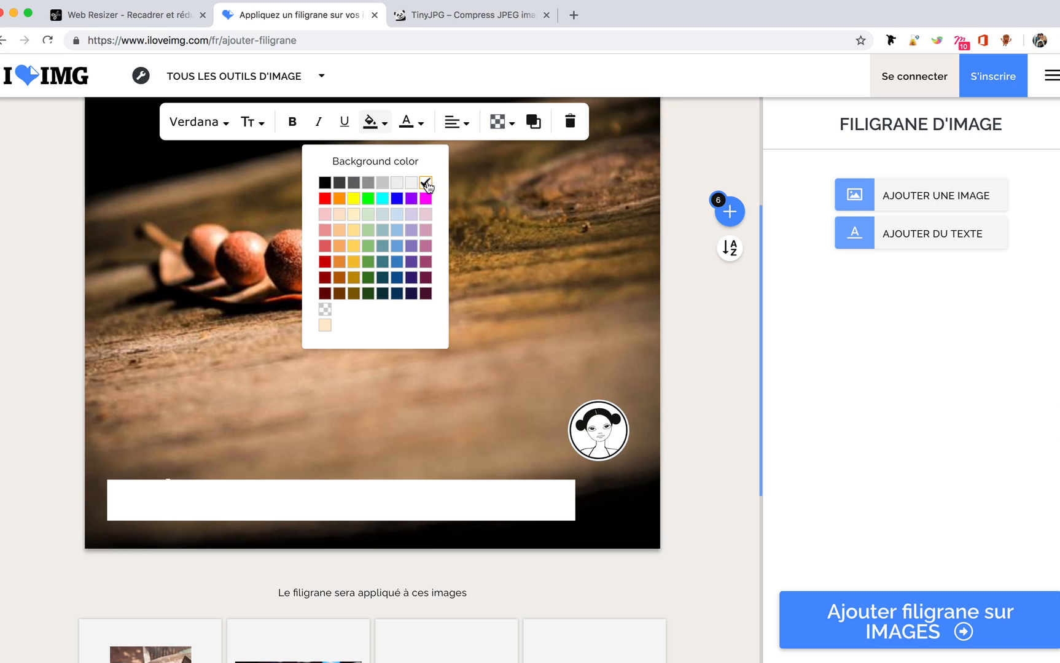
Lower the watermark text's opacity to 16.
click(499, 122)
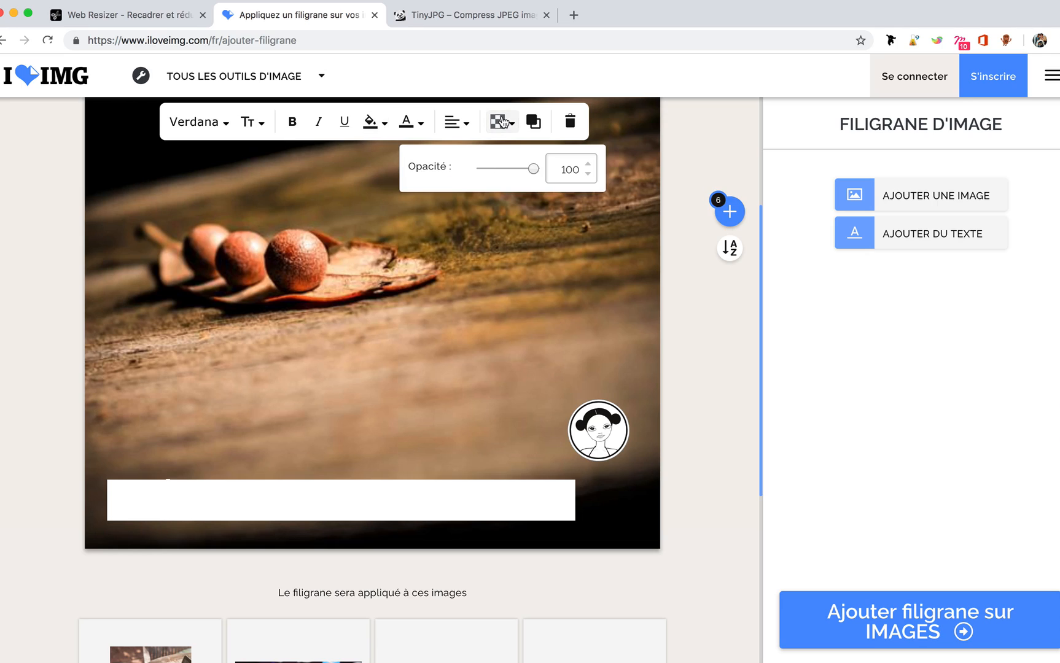
drag(498, 170, 486, 196)
click(412, 505)
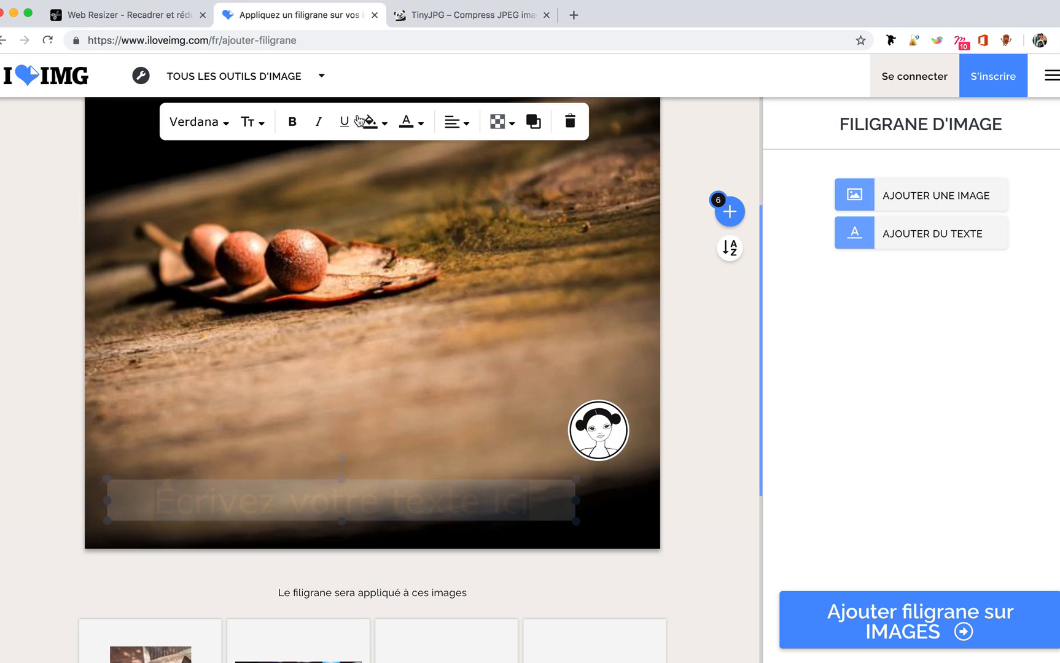
Try dark grey and black backgrounds behind the watermark text and return to white.
click(384, 124)
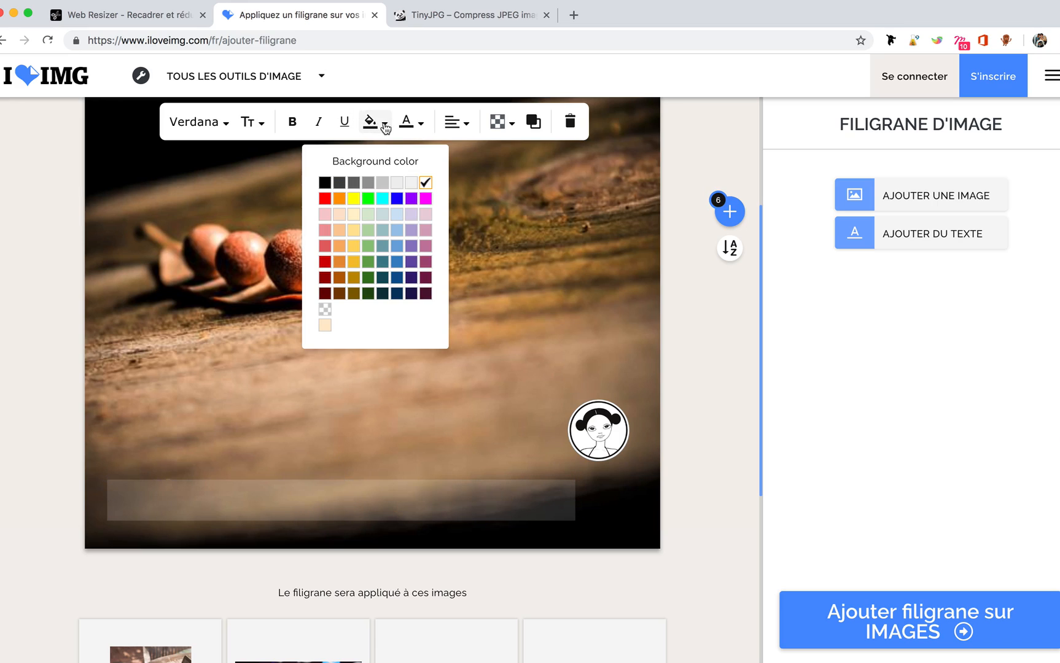
click(339, 183)
click(325, 185)
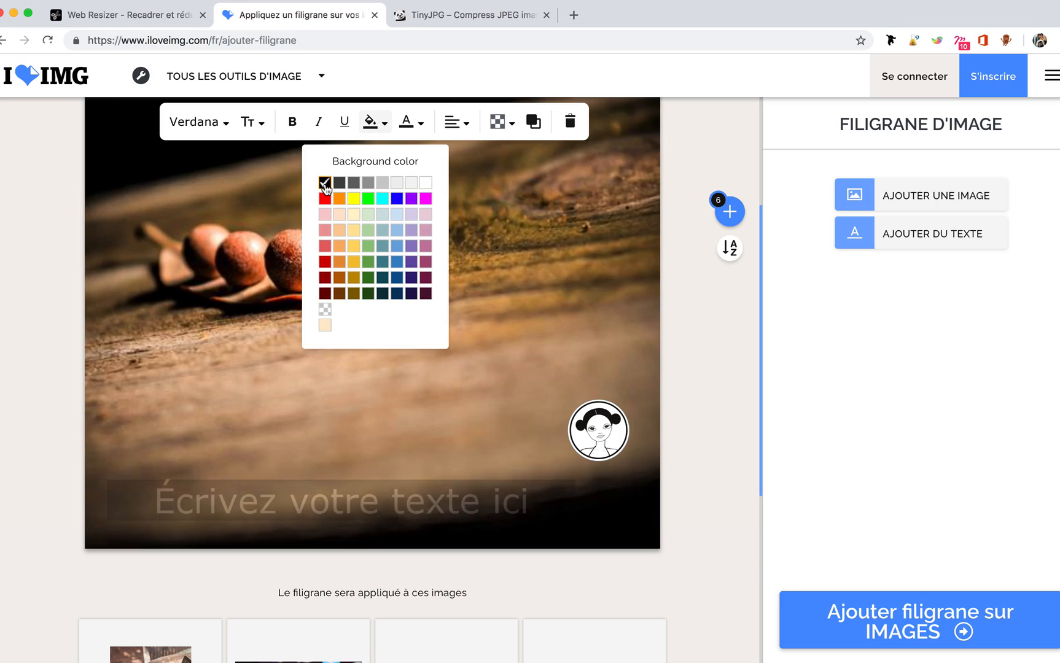
click(425, 184)
Set the watermark text's font color to black after trying dark grey and bright orange.
click(417, 122)
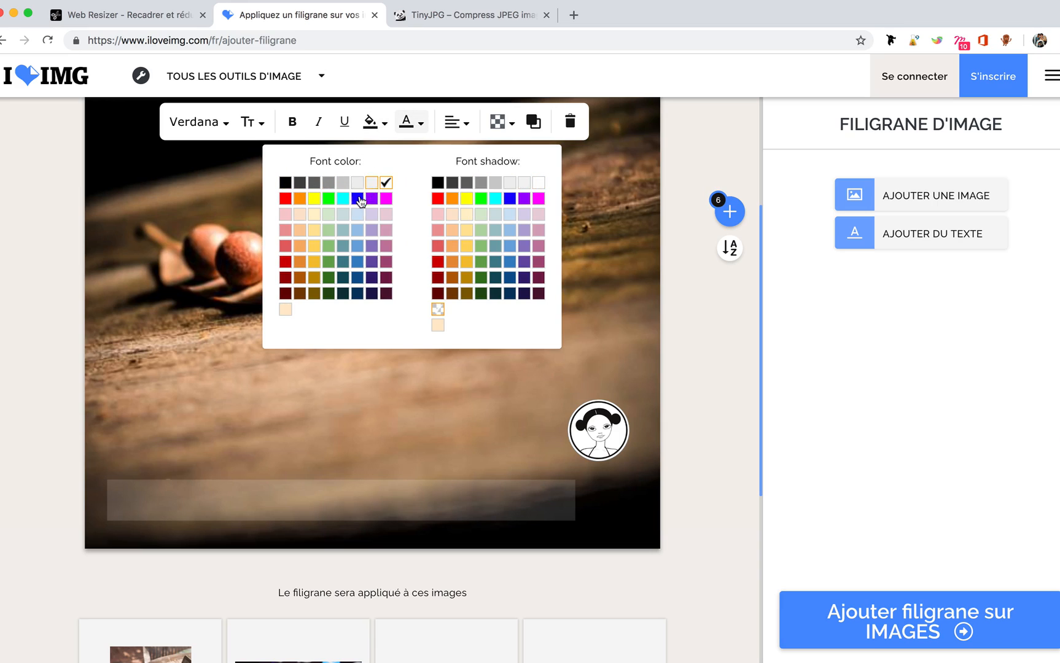
click(299, 183)
click(285, 183)
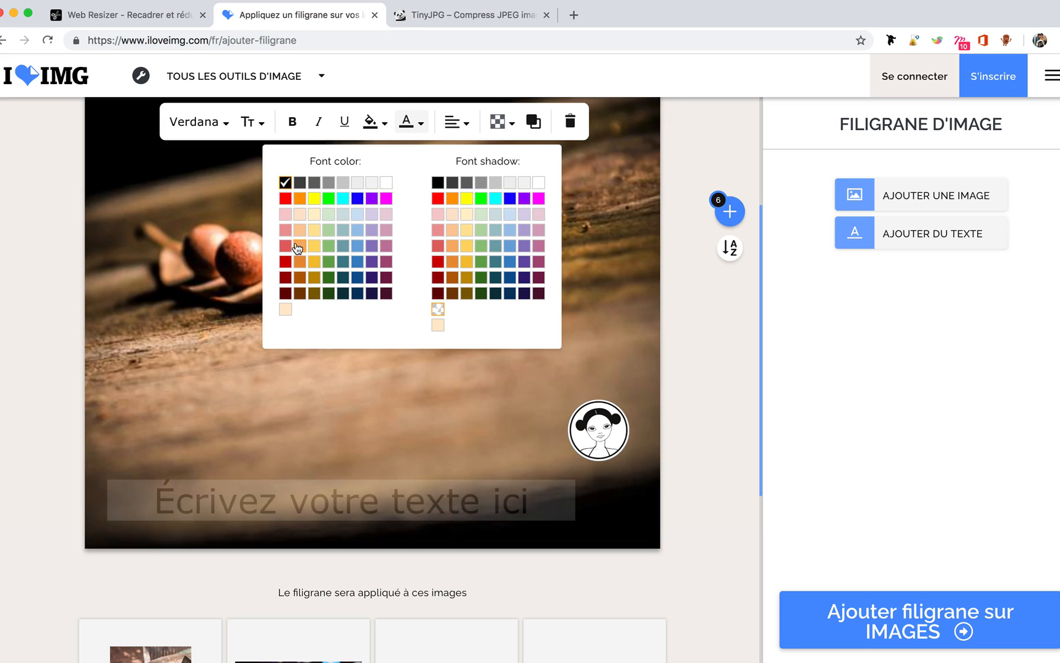
click(297, 200)
click(285, 183)
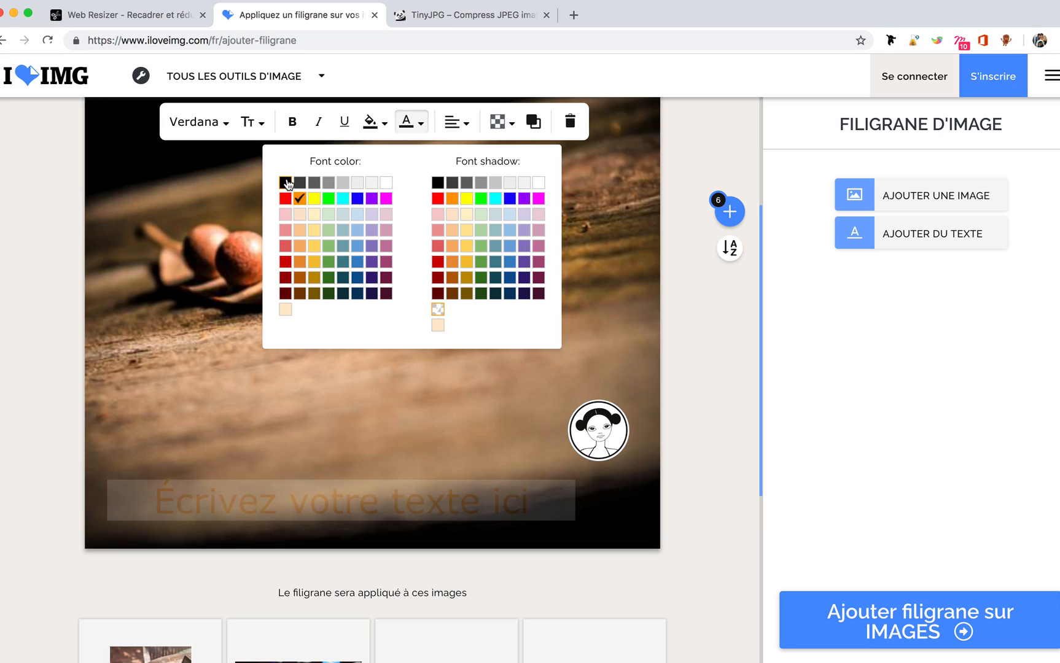
click(342, 510)
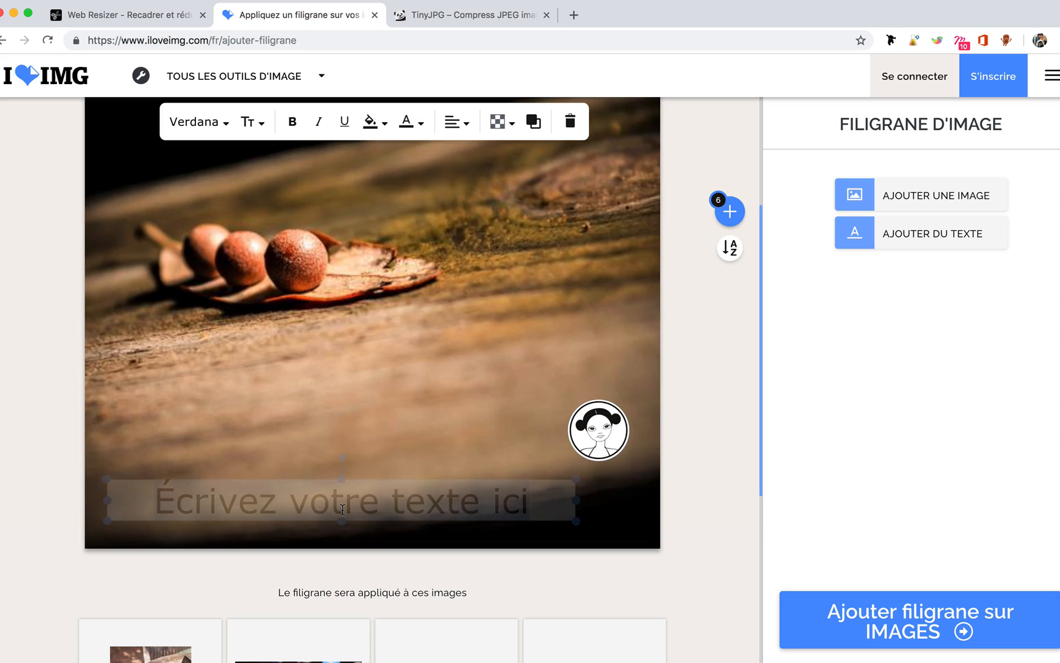
Set the opacity of the watermark text to 58.
click(502, 124)
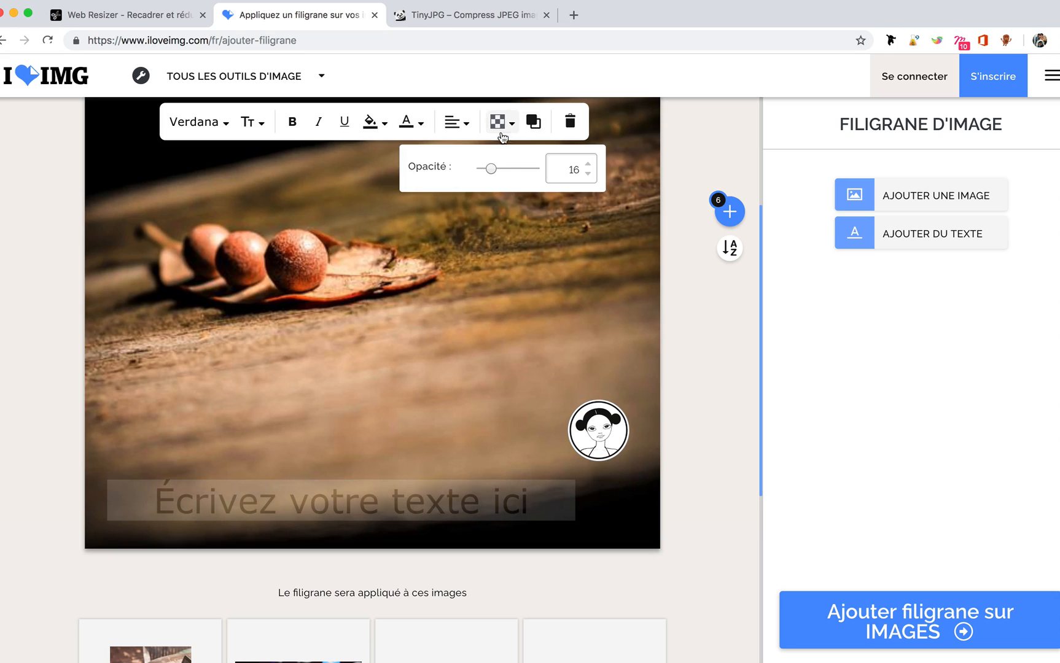
click(512, 172)
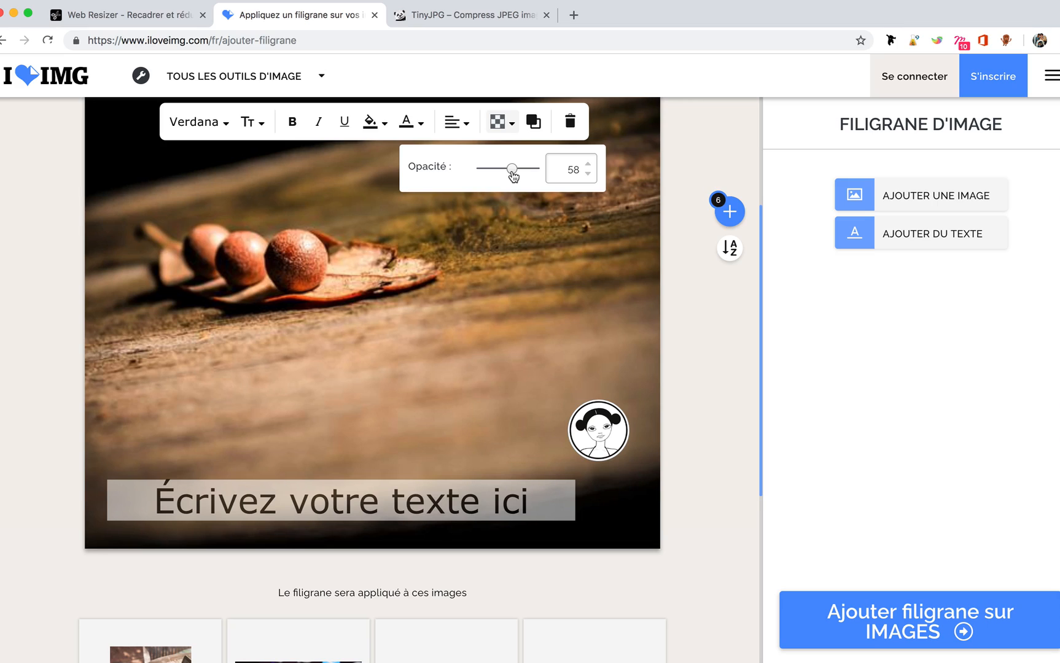
click(515, 313)
Delete the small round logo above the watermark text from the photo.
click(575, 430)
mouse_move(595, 418)
mouse_down()
mouse_move(597, 502)
mouse_move(604, 436)
mouse_up()
click(531, 503)
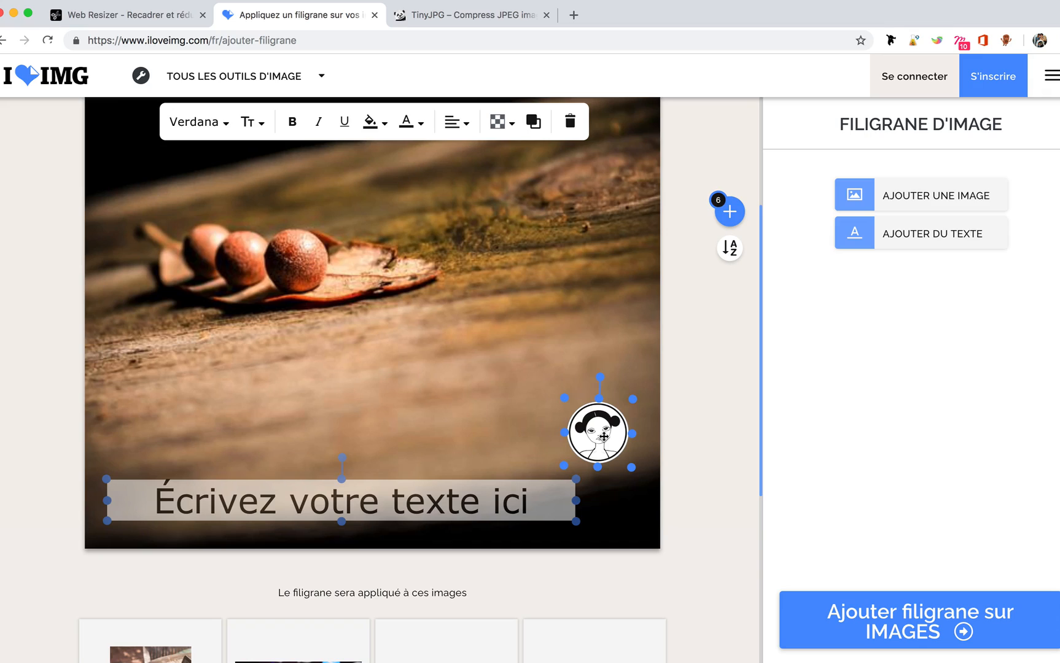
click(606, 442)
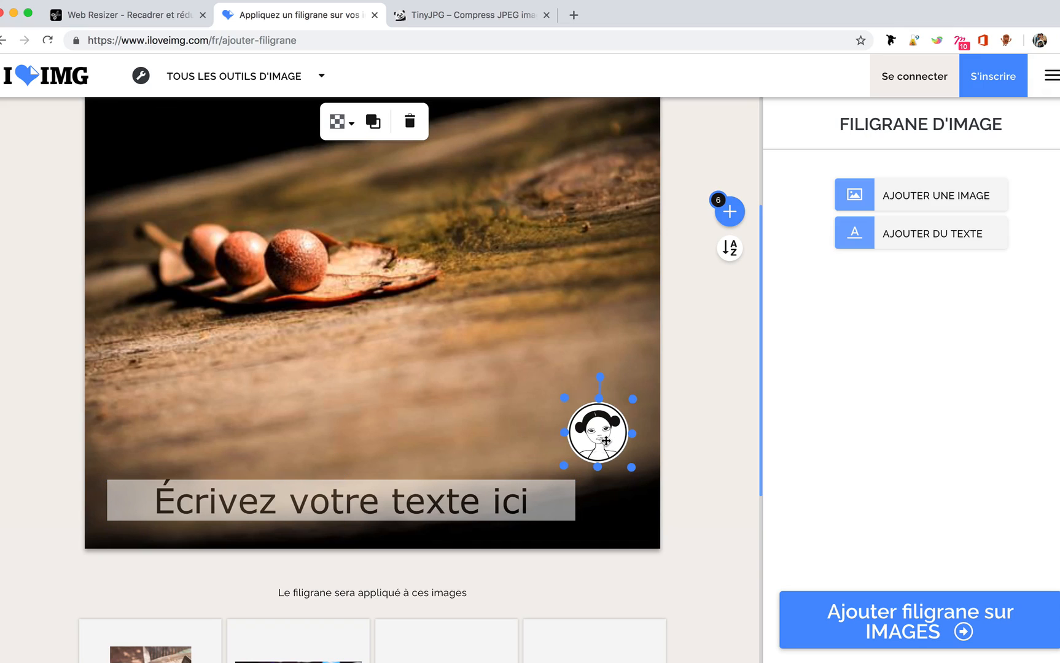
click(415, 123)
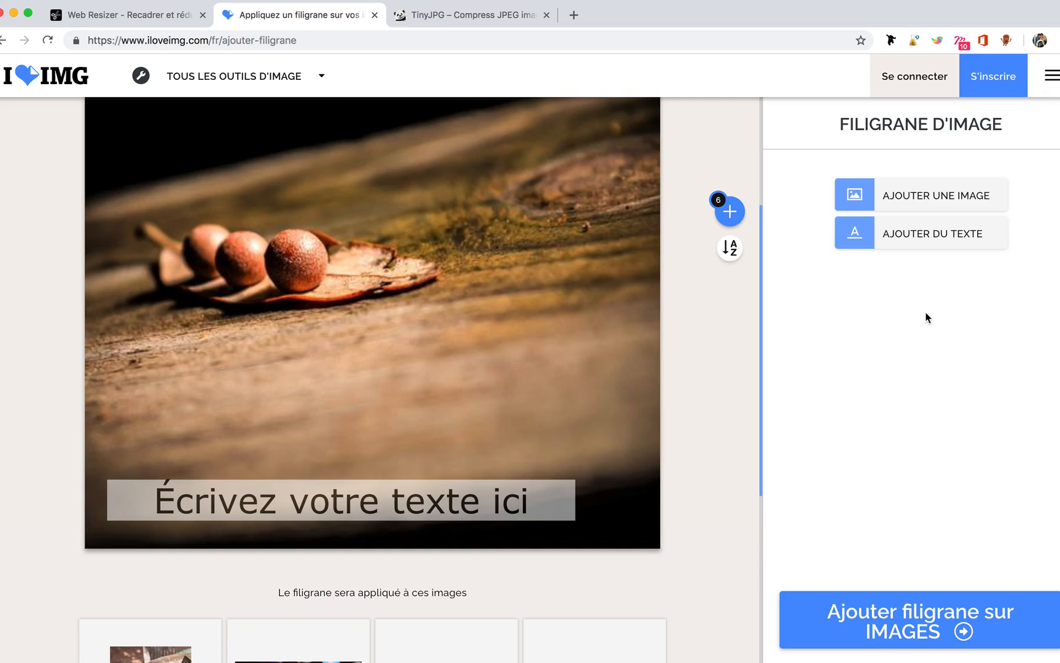
Add the image icon-karozo.png from the logos folder as a watermark.
click(942, 194)
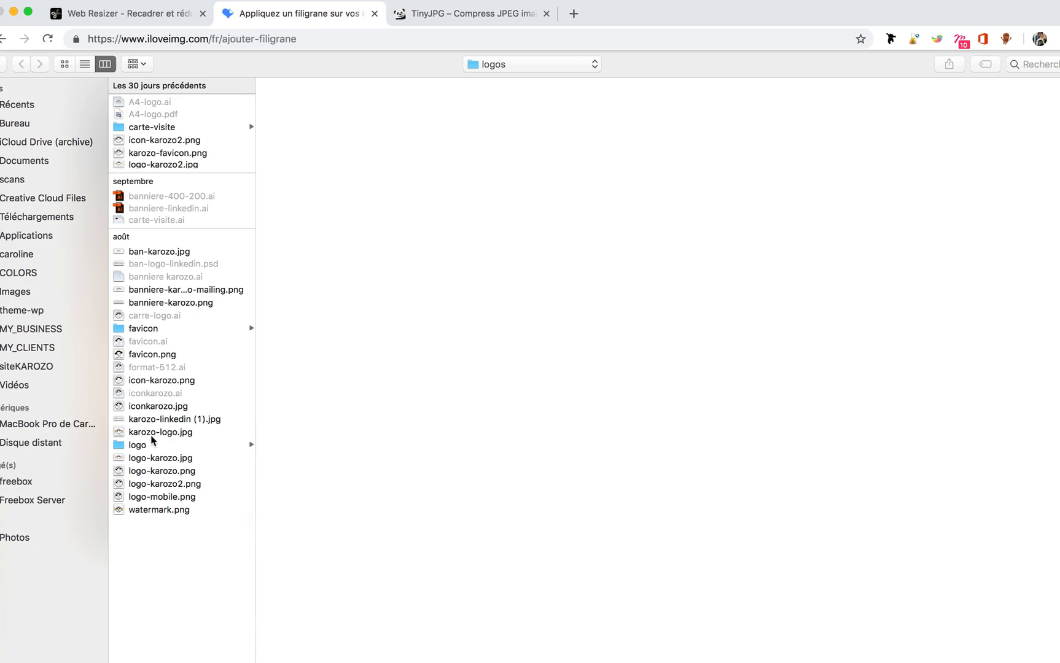
click(150, 446)
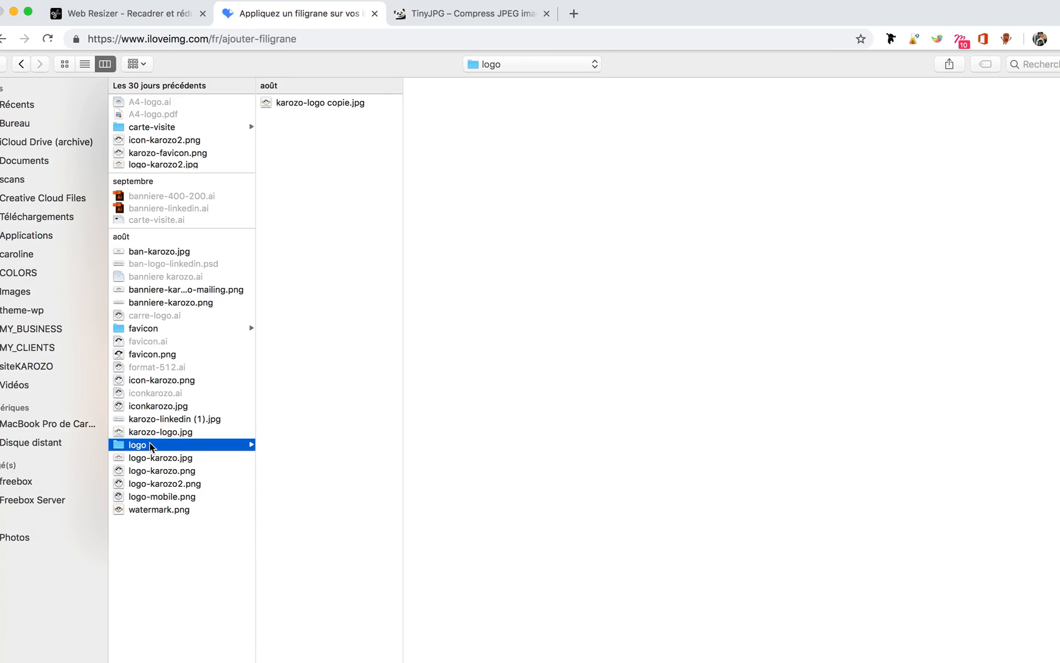
click(187, 380)
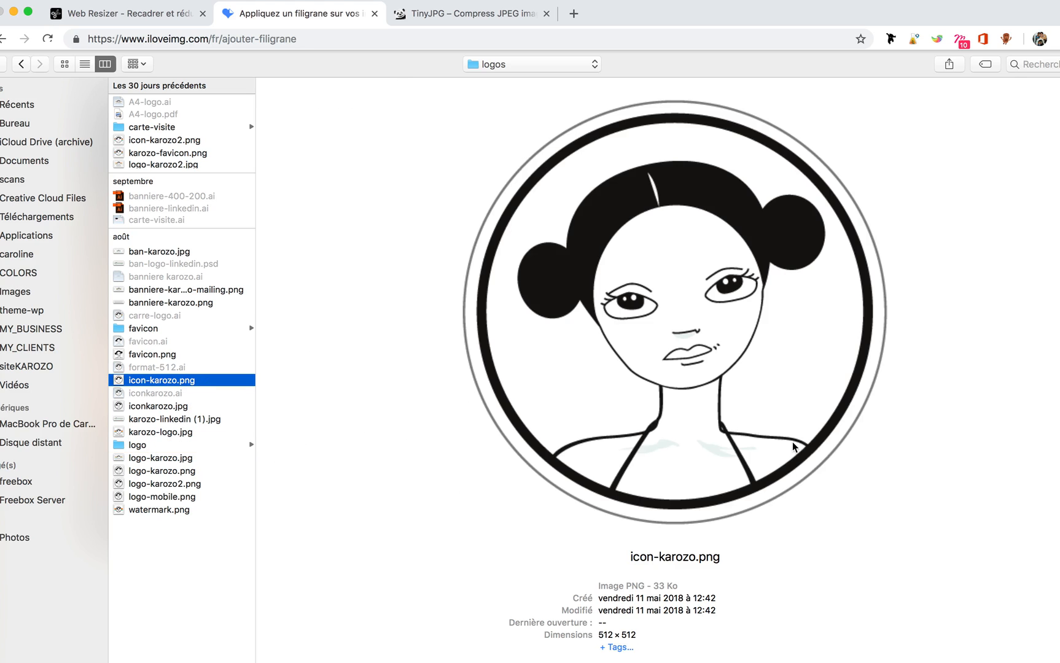
key(Return)
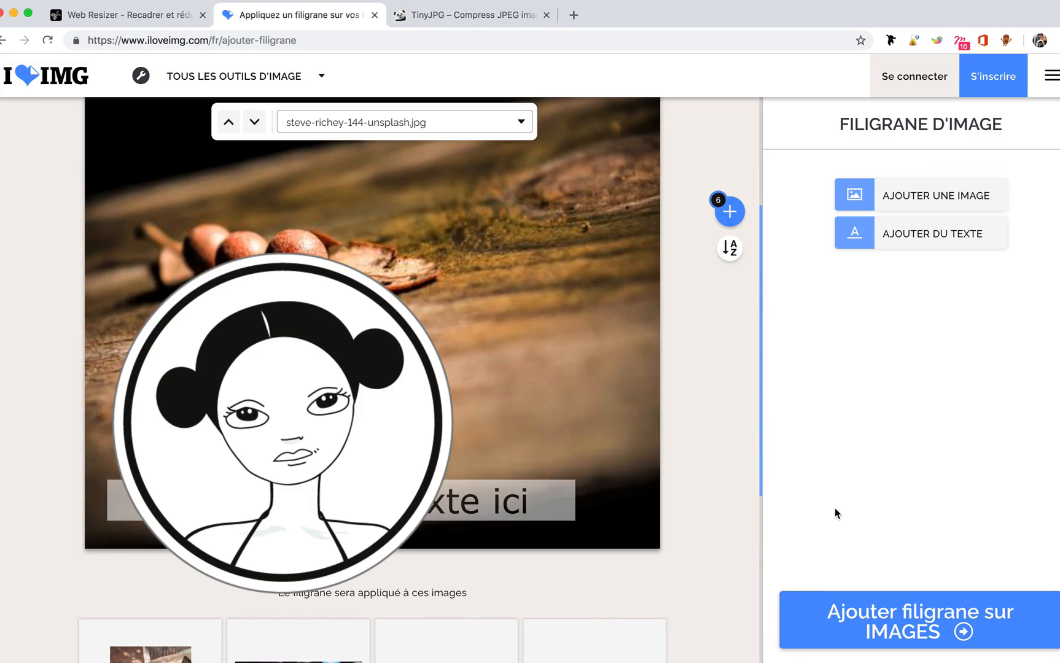
Shrink the new logo and place it in the photo's lower-right corner, overlapping the end of the text band.
drag(375, 421, 541, 341)
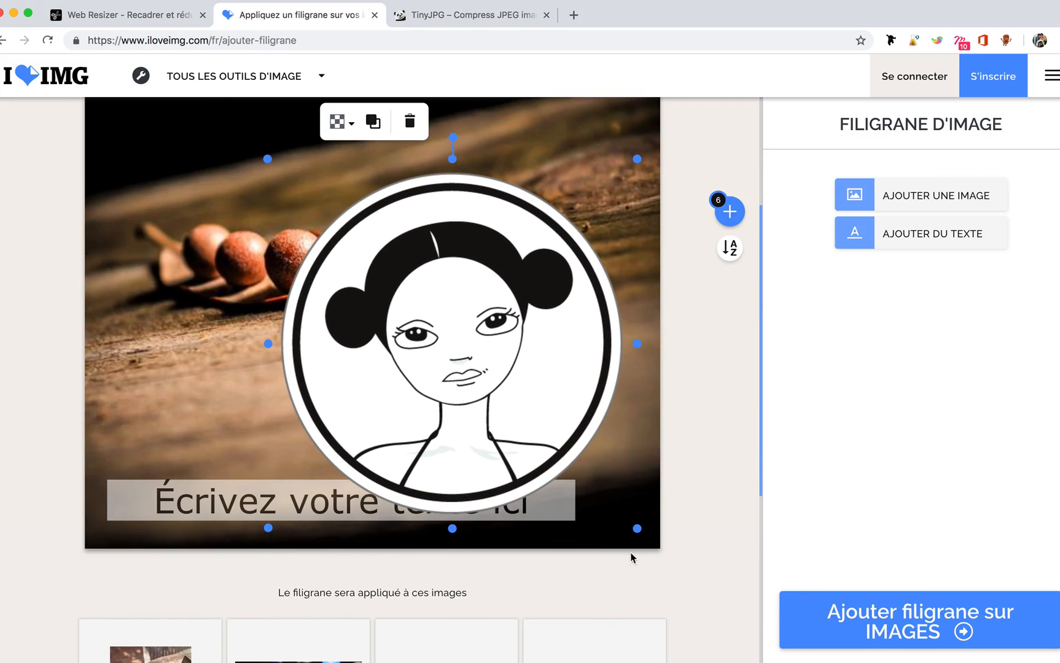
drag(637, 530, 384, 275)
drag(293, 275, 265, 247)
drag(319, 187, 605, 472)
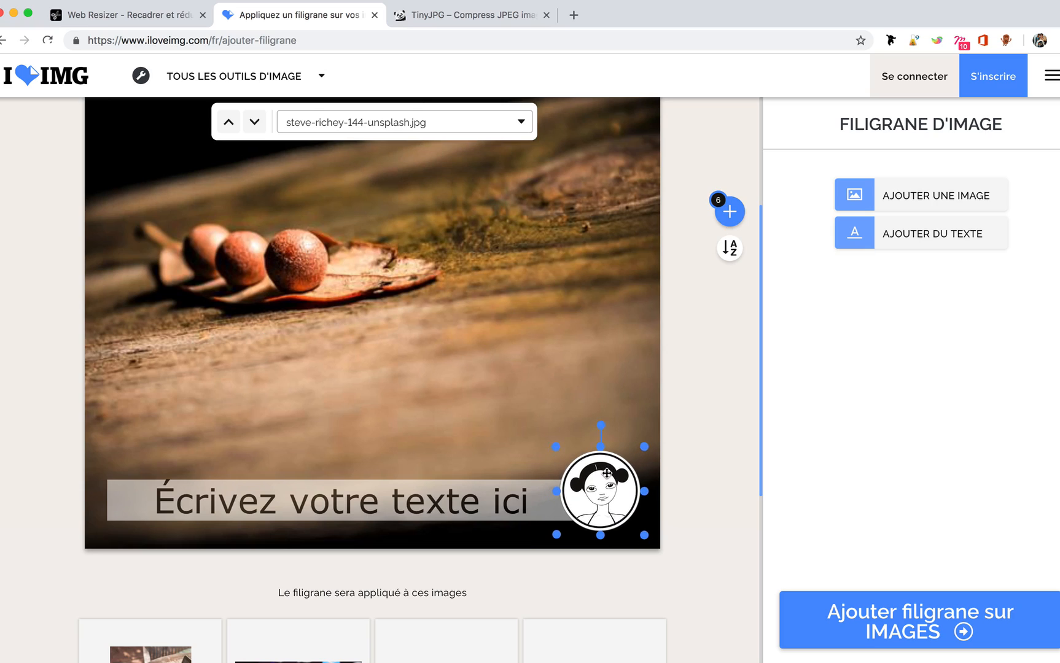
click(656, 455)
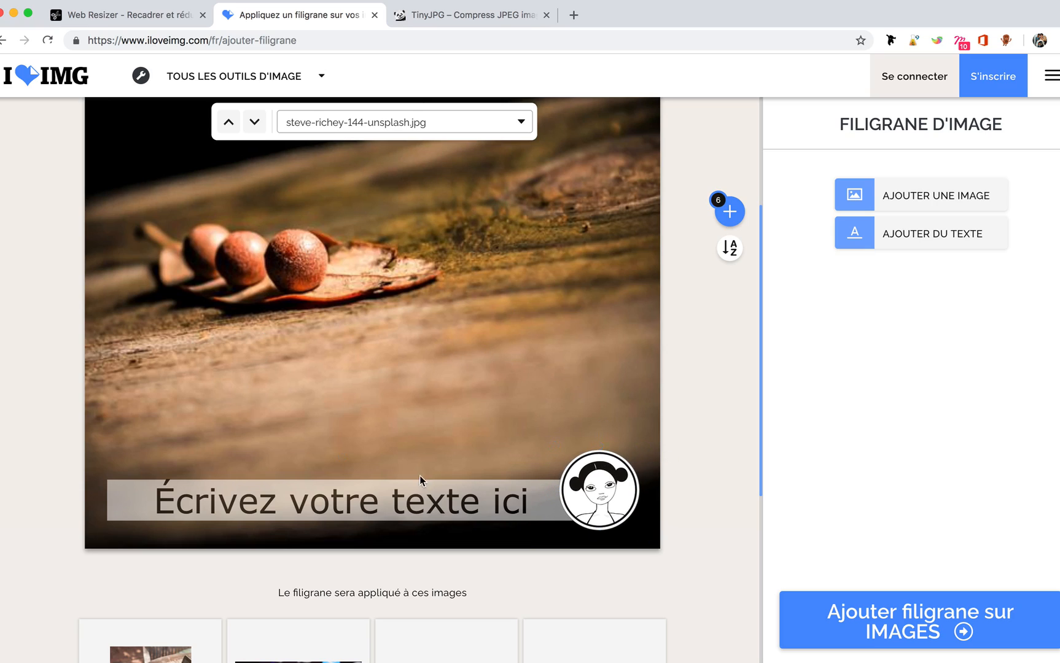
Replace the placeholder watermark text on the photo with "Karozo webdesign".
double_click(382, 503)
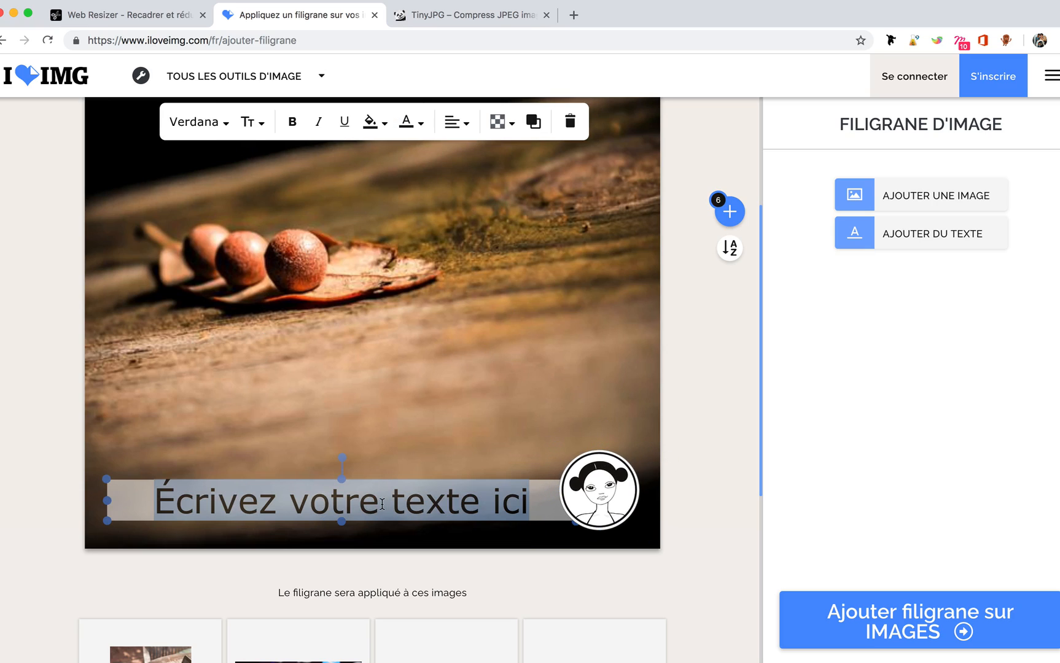
text(Kar)
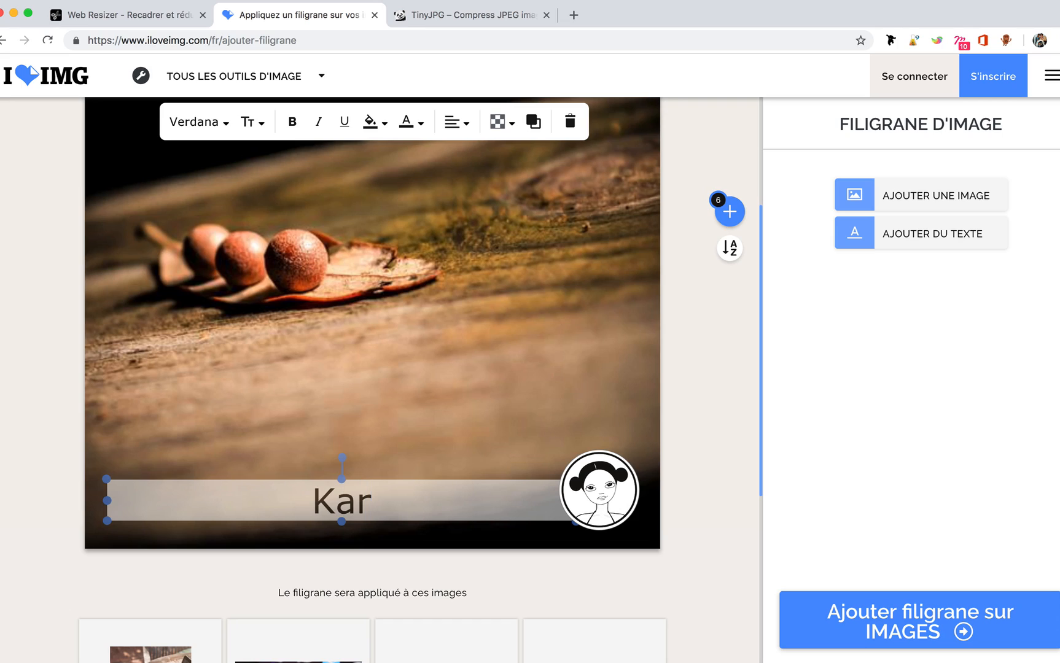
text(ozo)
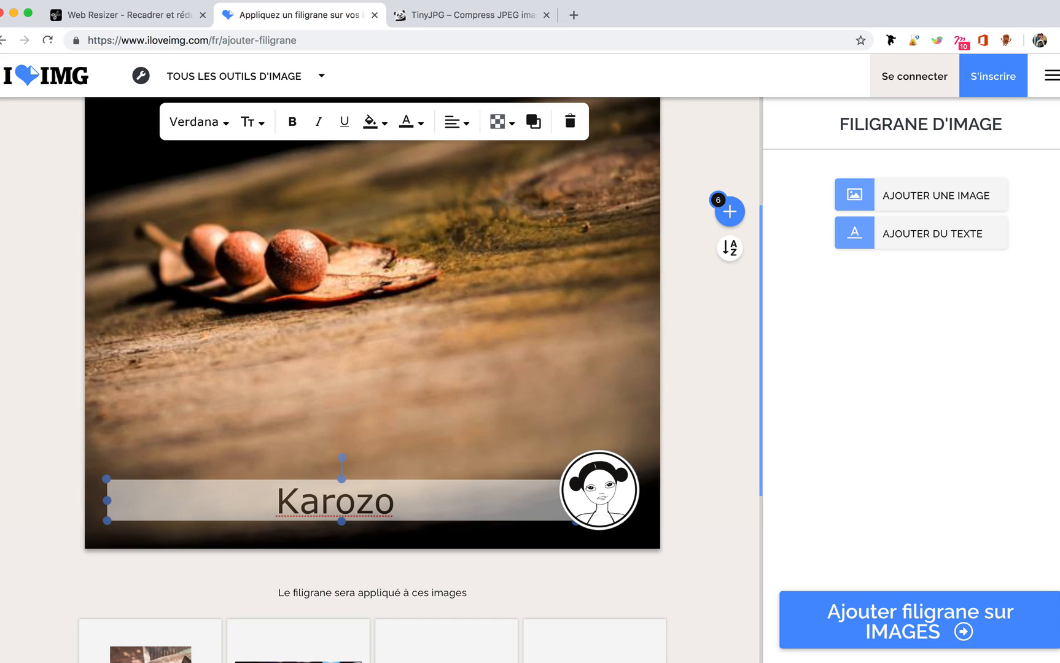
text( web)
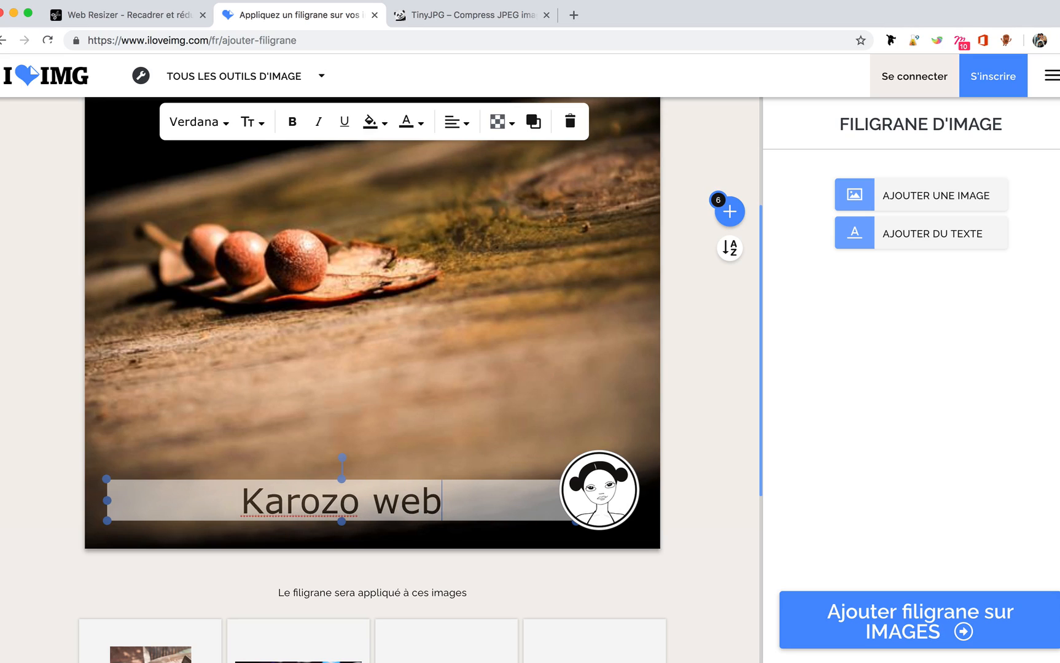
text(design)
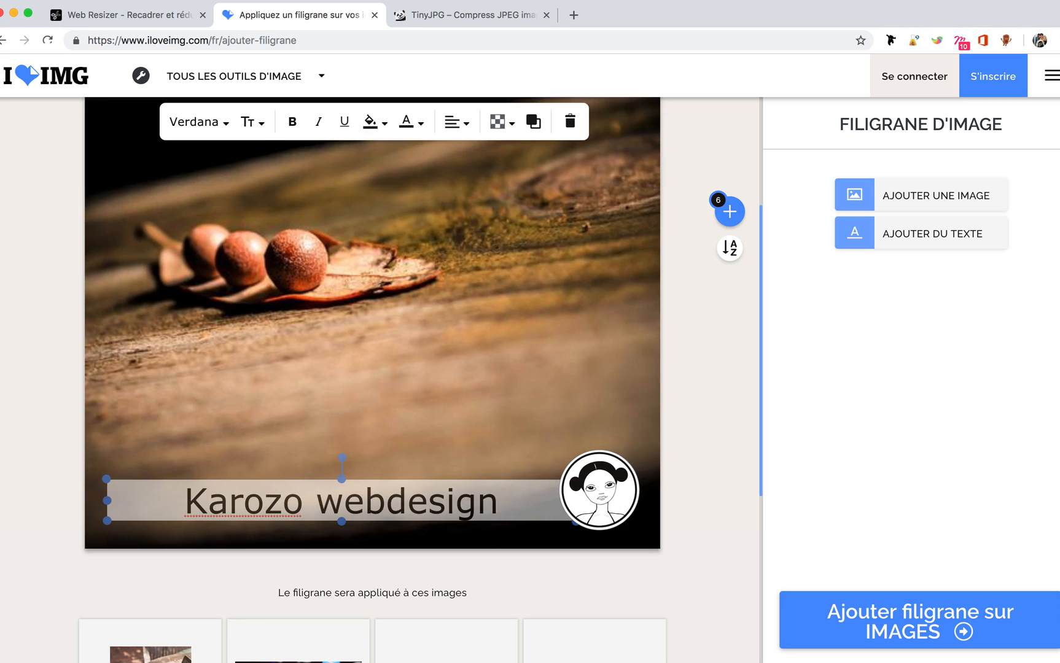
click(659, 551)
Nudge the round logo slightly down and the text band slightly up so that the two line up.
click(594, 508)
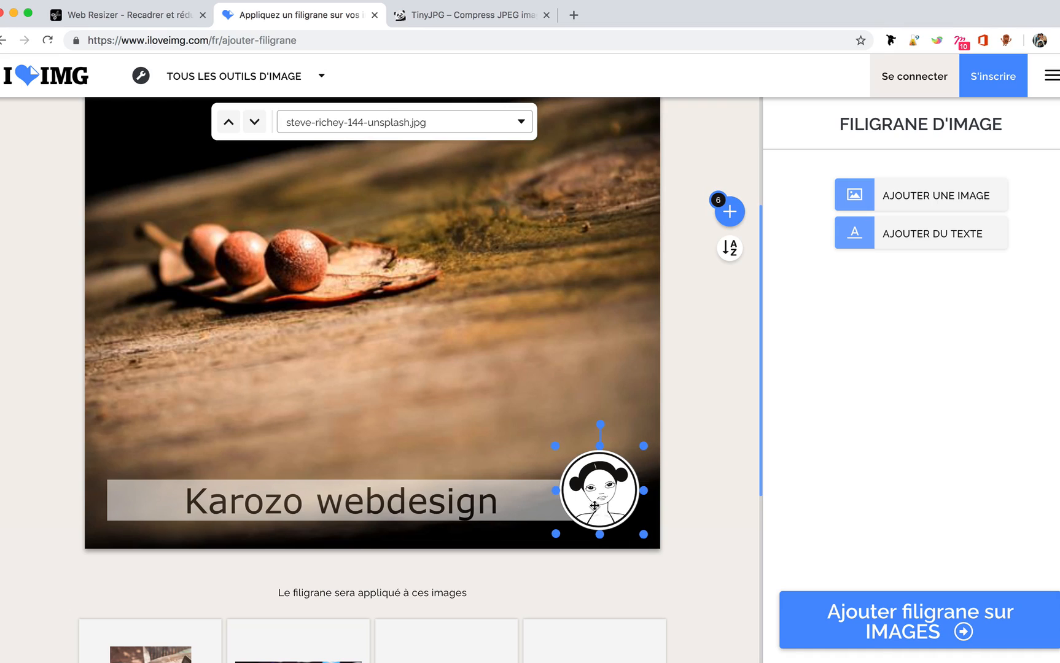
drag(597, 510, 599, 510)
click(709, 507)
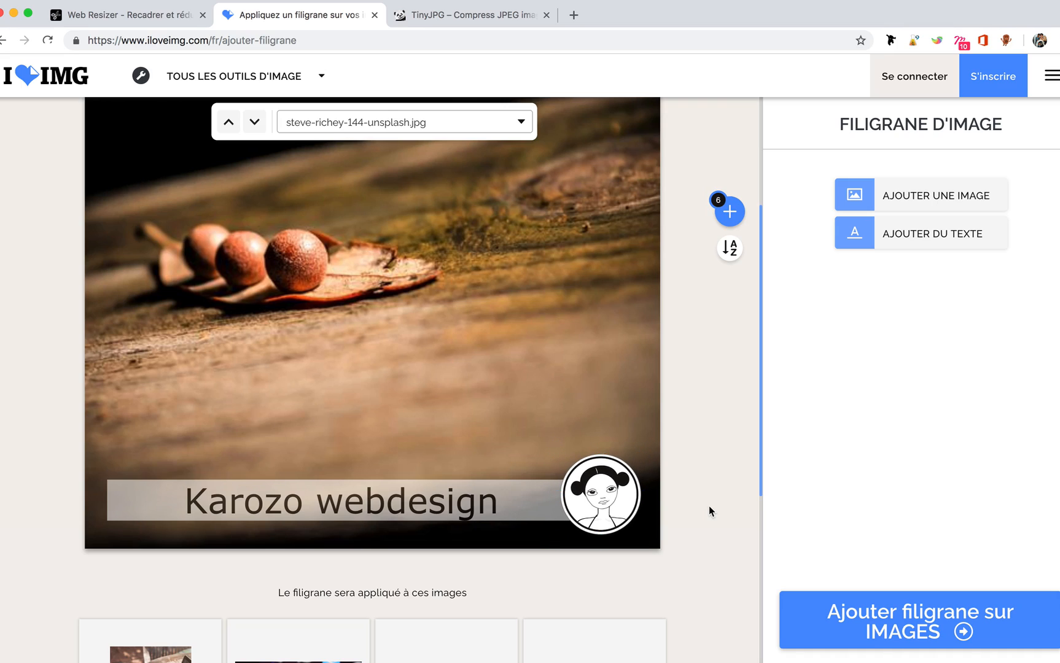
click(372, 513)
double_click(391, 501)
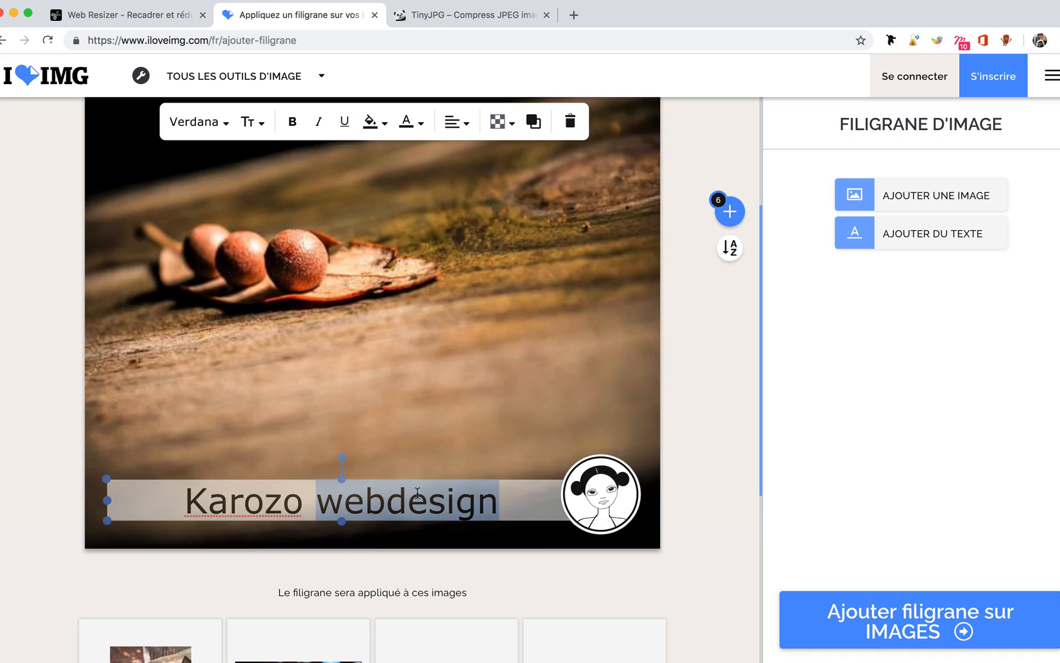
click(508, 445)
drag(544, 504, 541, 498)
click(676, 480)
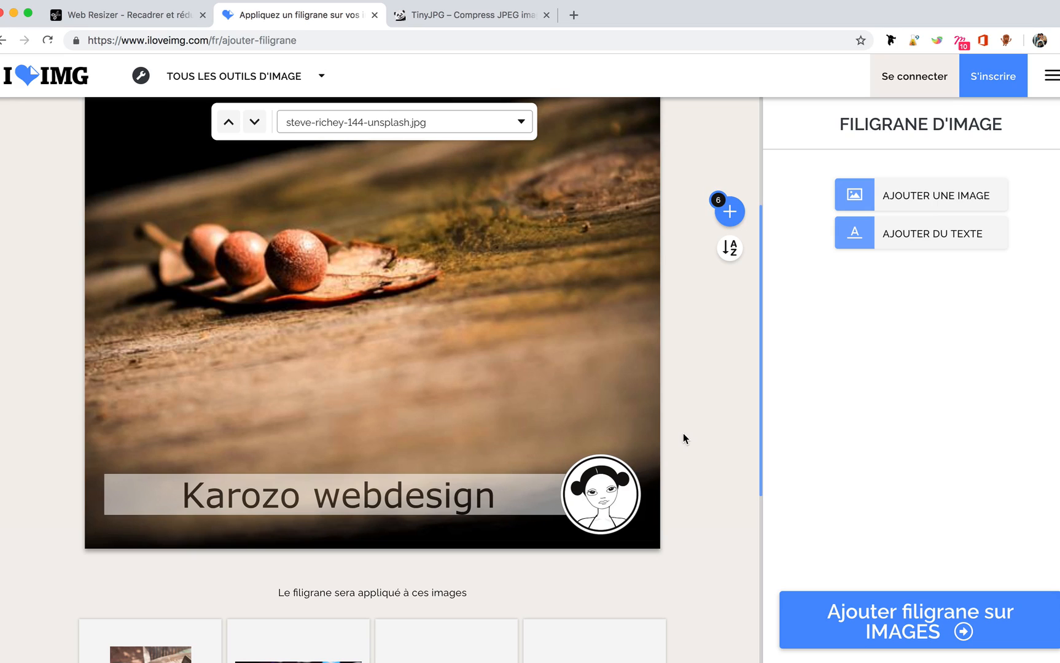
Reverse the alphabetical sort order of the images and preview the watermark on social-media-1795578_1920.jpg.
click(732, 252)
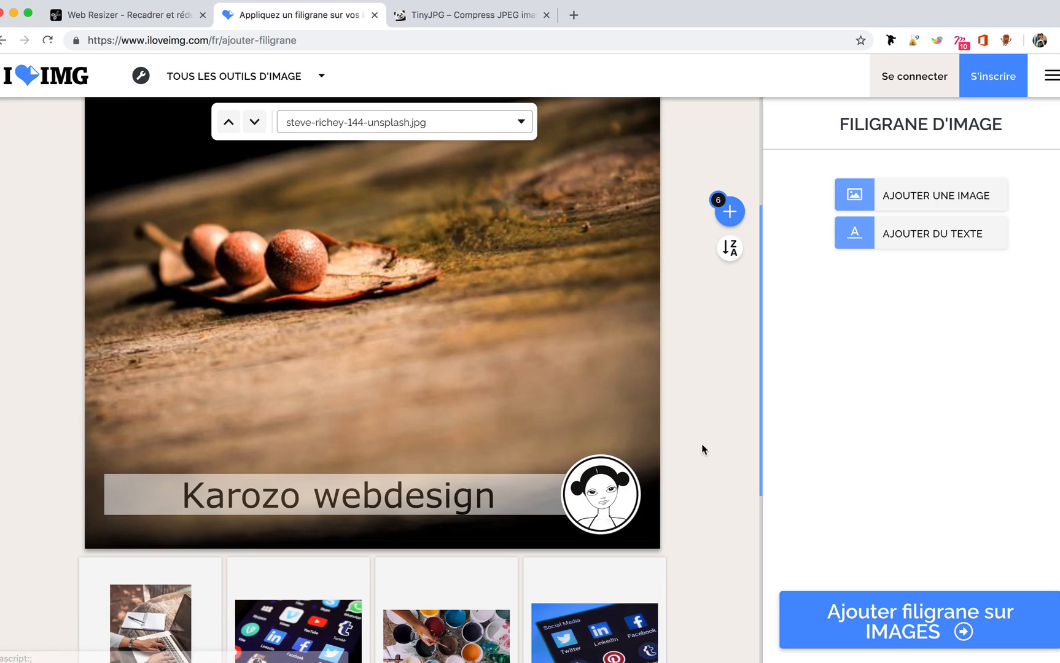
drag(763, 468, 694, 546)
click(612, 458)
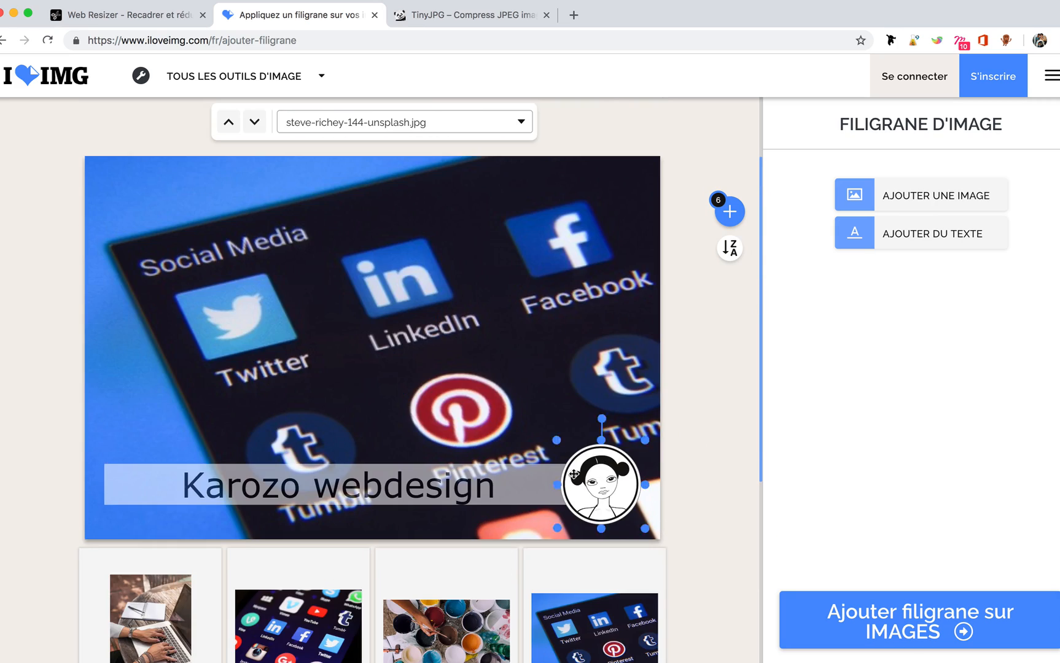
Set the opacity of the "Karozo webdesign" watermark text to 88.
click(521, 481)
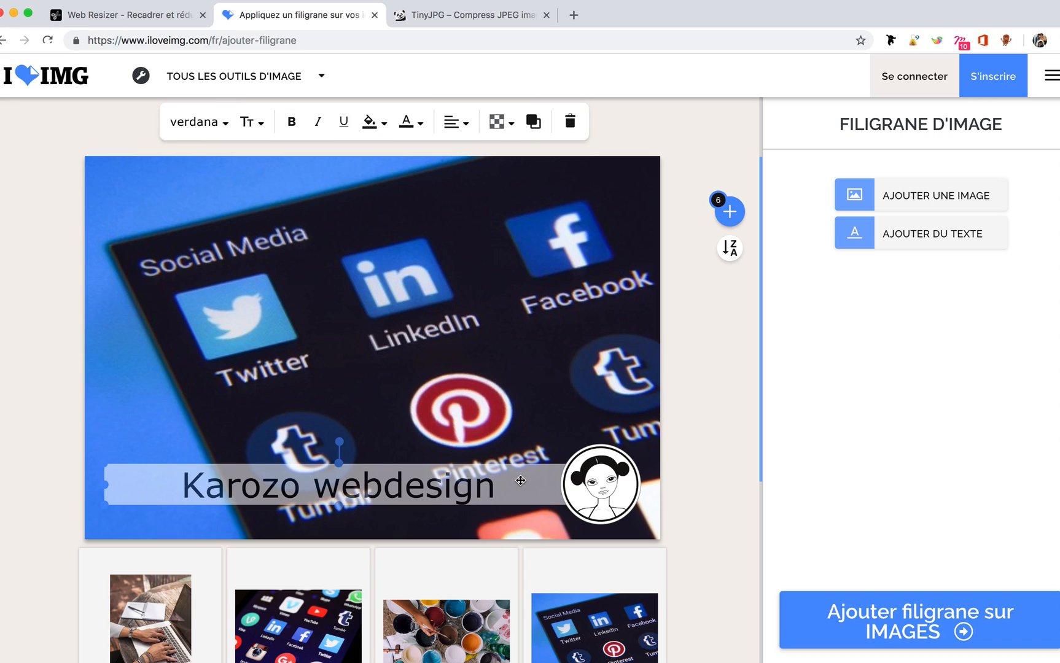
double_click(472, 488)
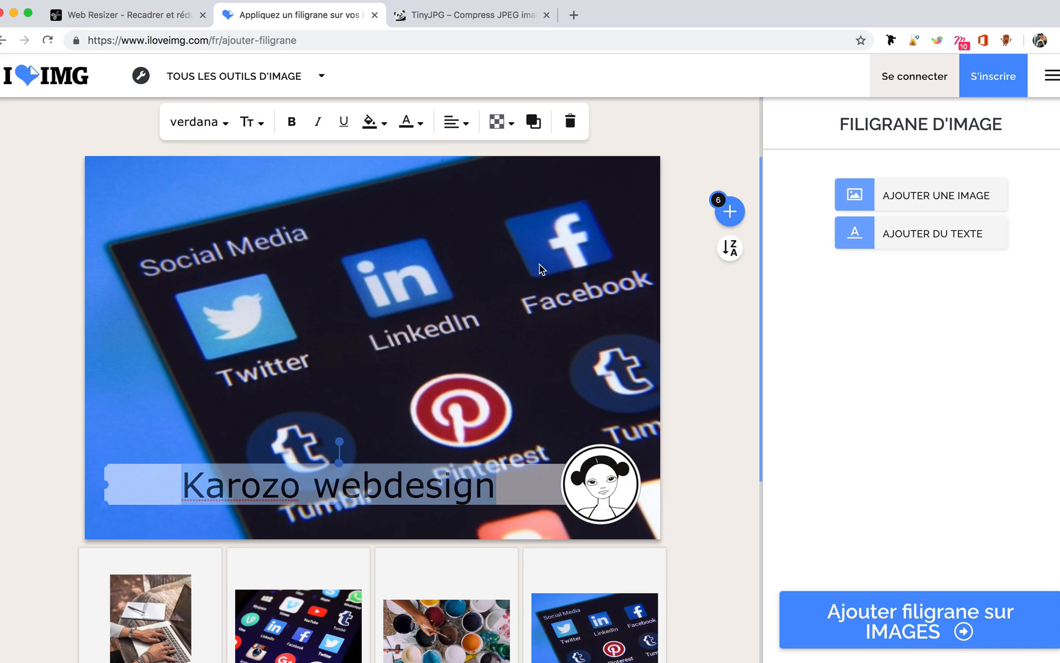
click(510, 129)
click(526, 175)
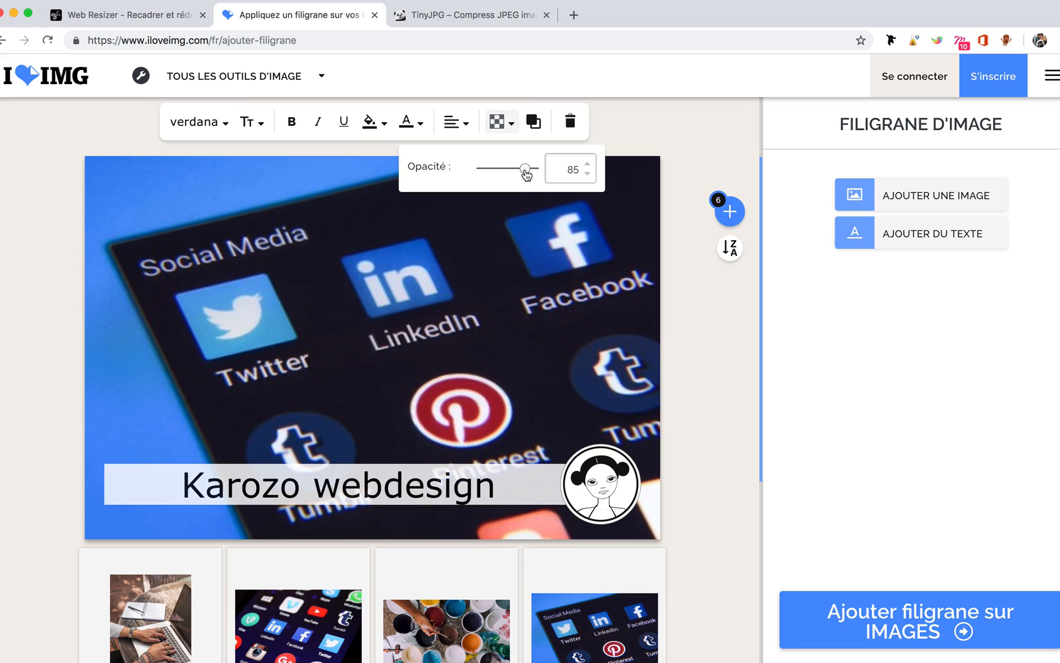
drag(526, 175, 519, 174)
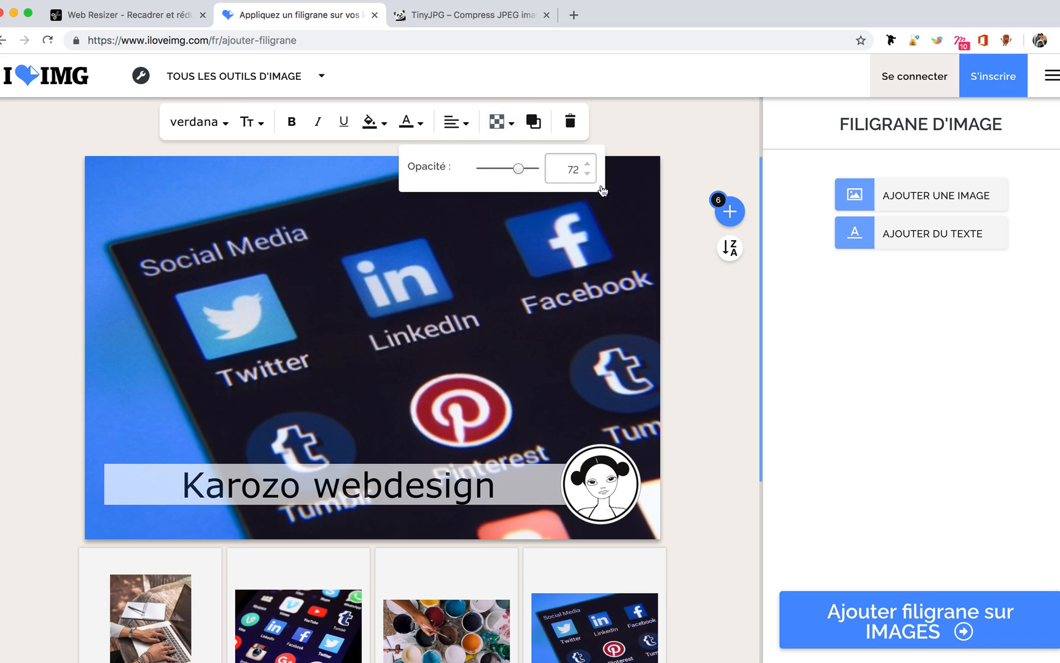
click(527, 174)
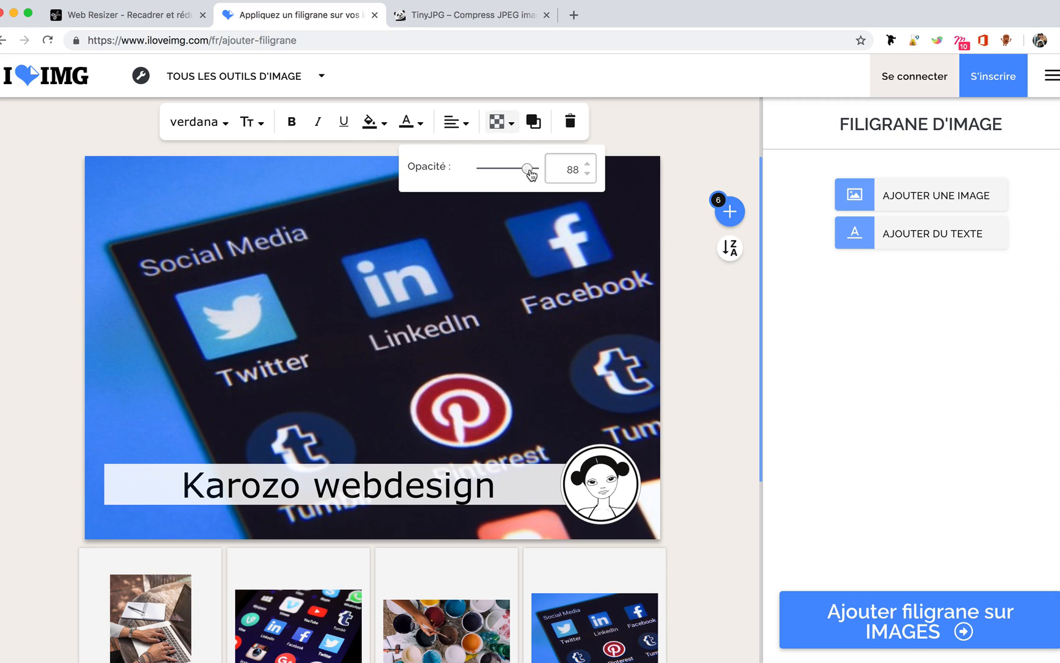
click(690, 330)
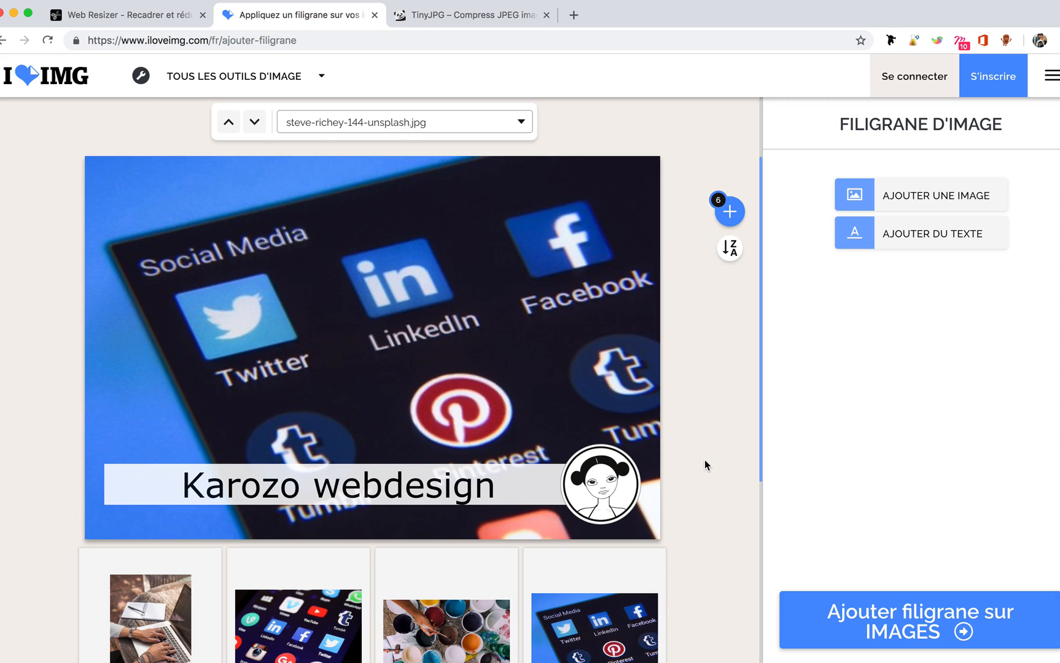
Preview the watermark on the paint pots, app icons, laptop, sparkler and steve-richey-144-unsplash.jpg images to examine its placement and legibility.
click(470, 617)
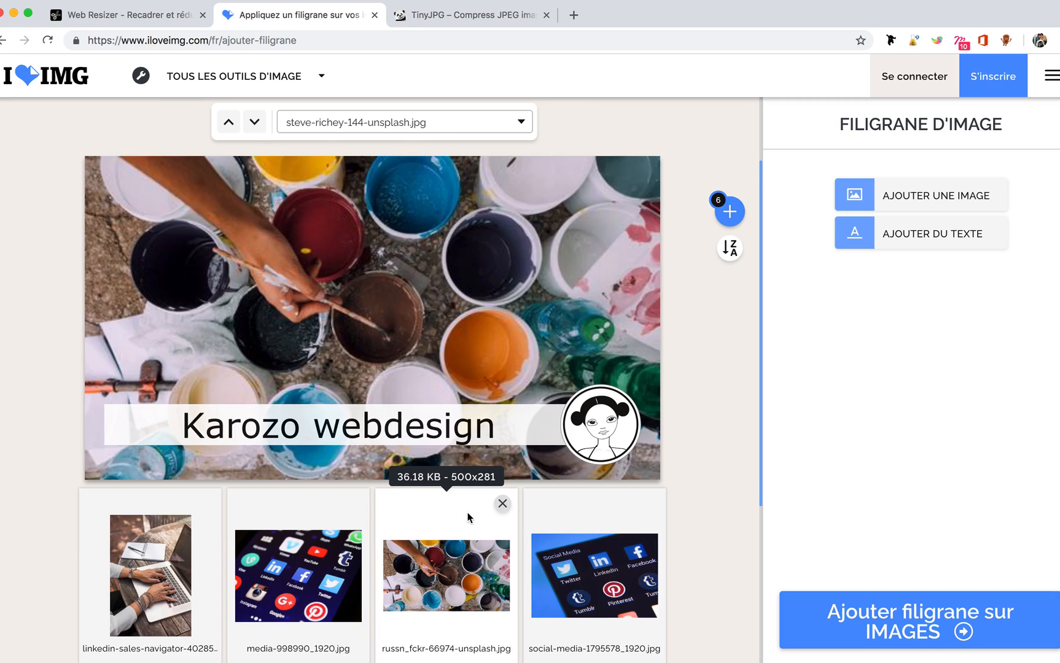
click(313, 597)
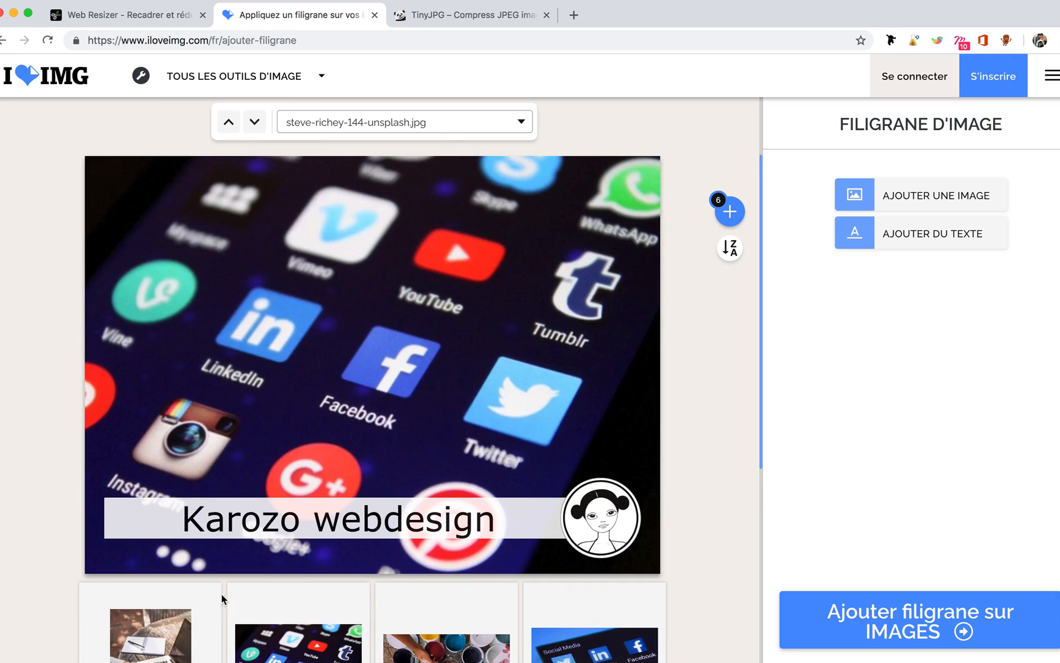
click(180, 619)
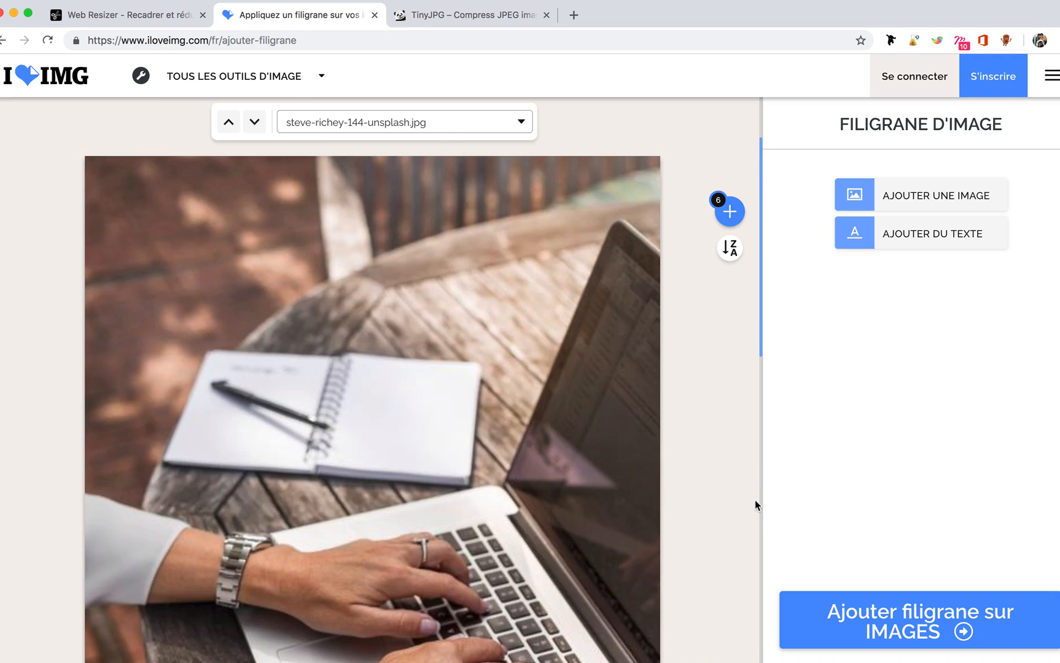
drag(760, 316, 795, 593)
click(311, 608)
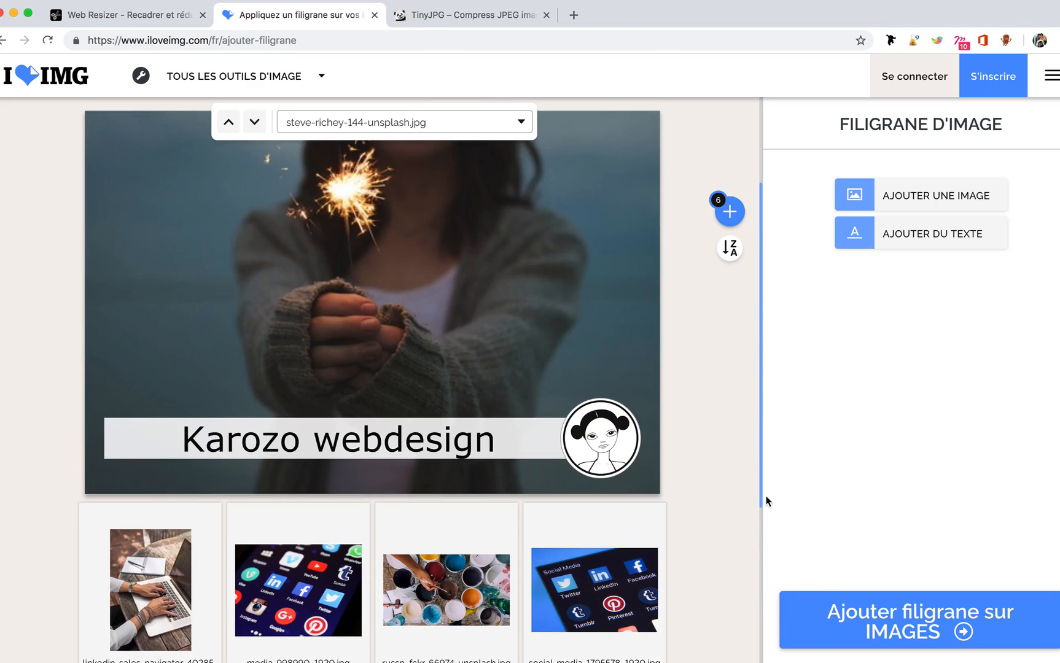
drag(762, 501, 775, 613)
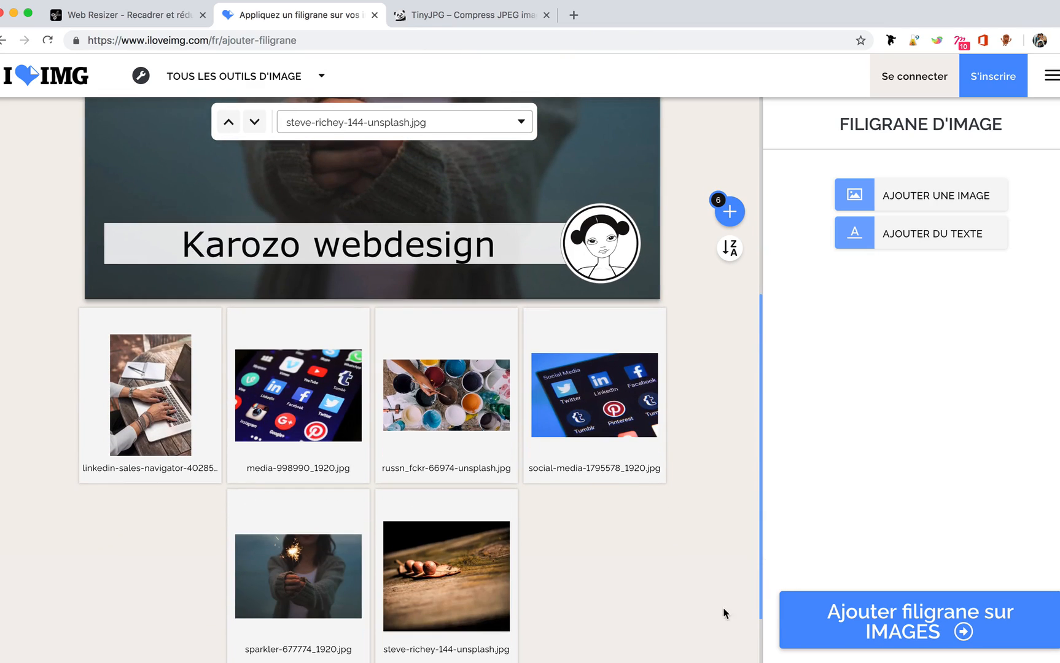
click(481, 579)
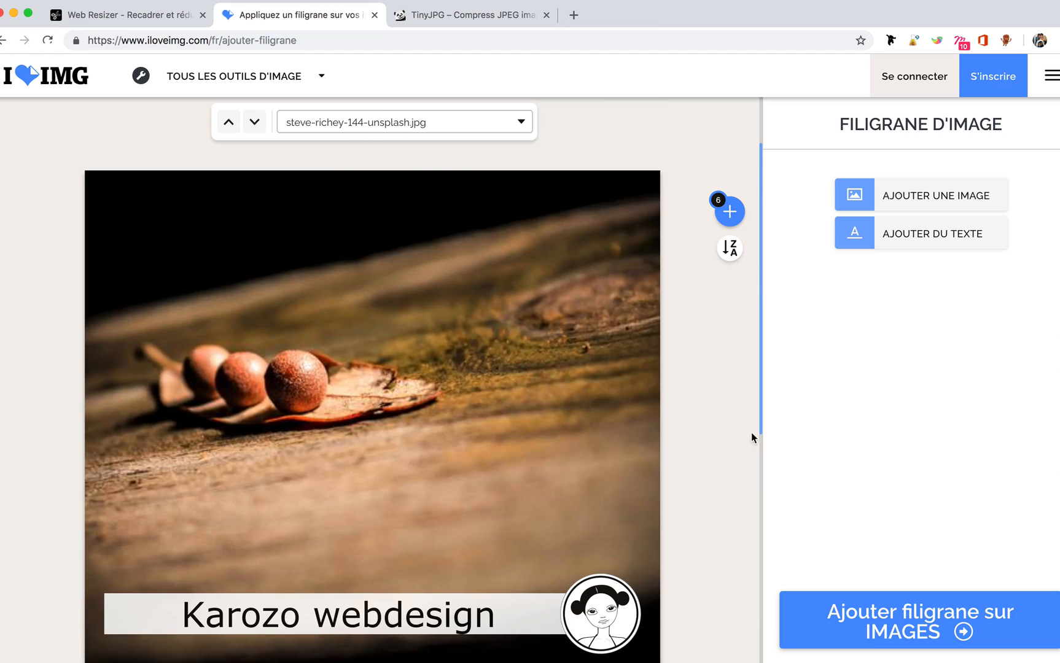
drag(763, 430, 755, 514)
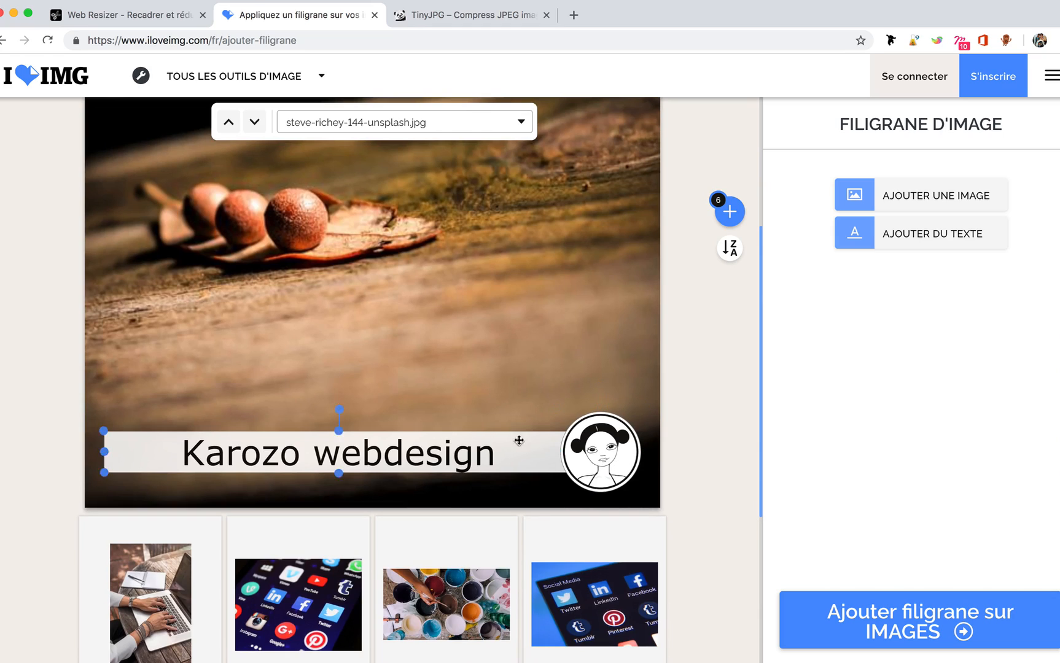
drag(761, 497, 762, 533)
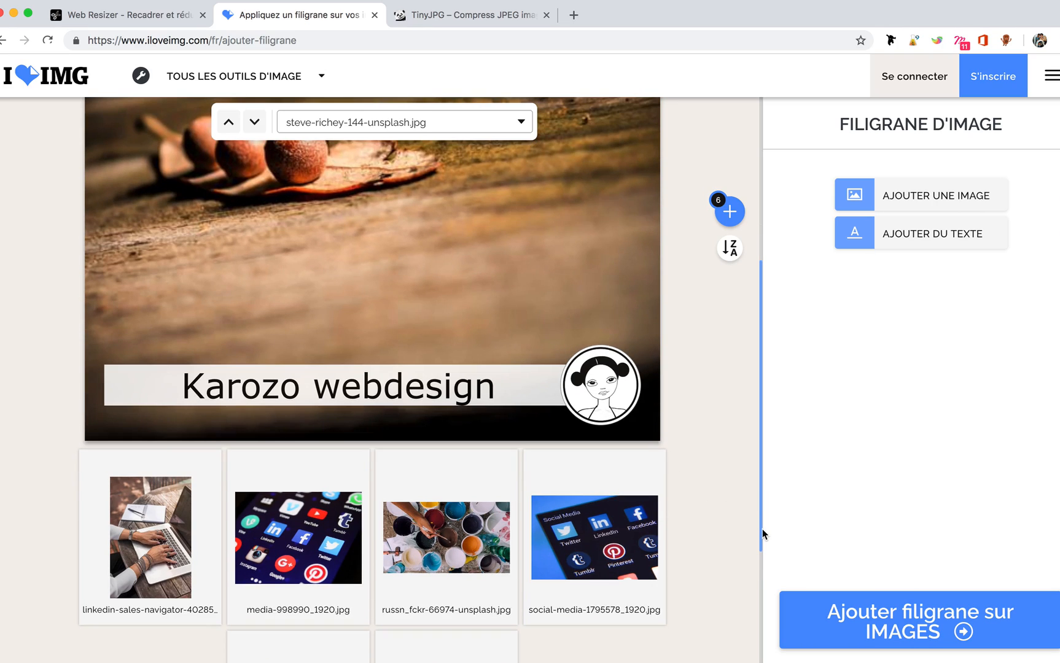
drag(762, 529, 758, 435)
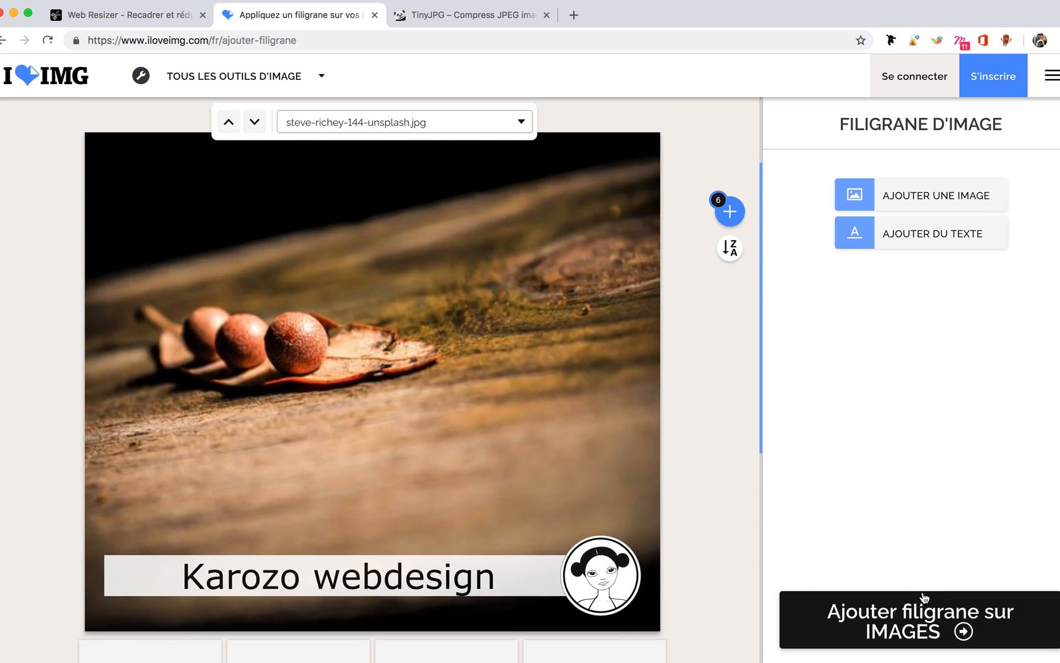
Apply the watermark to all the images and download the watermarked files.
click(916, 613)
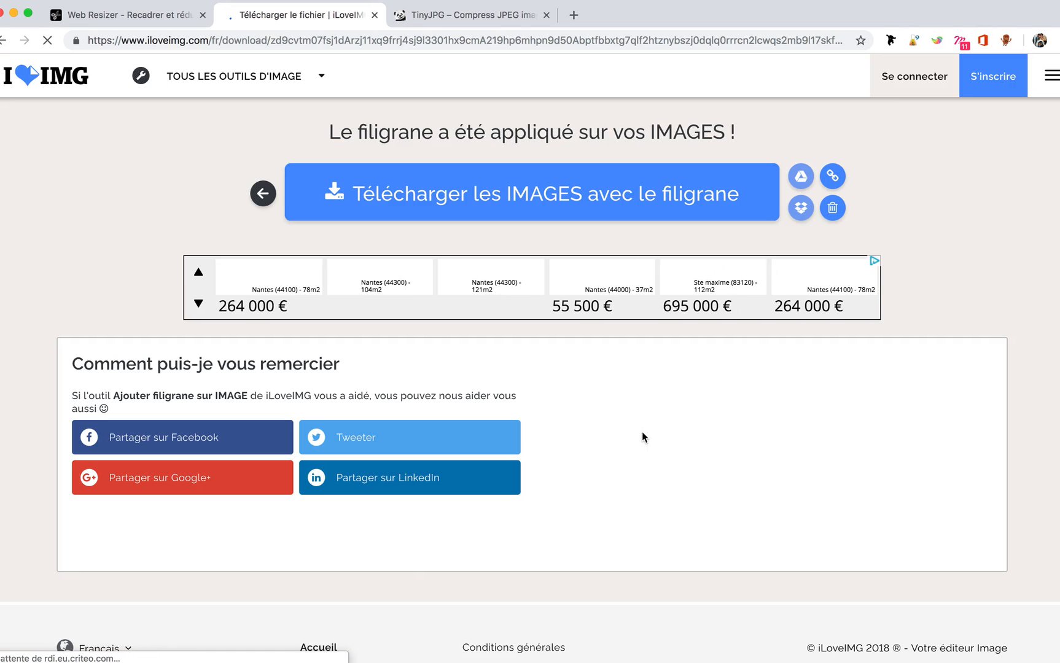
click(601, 191)
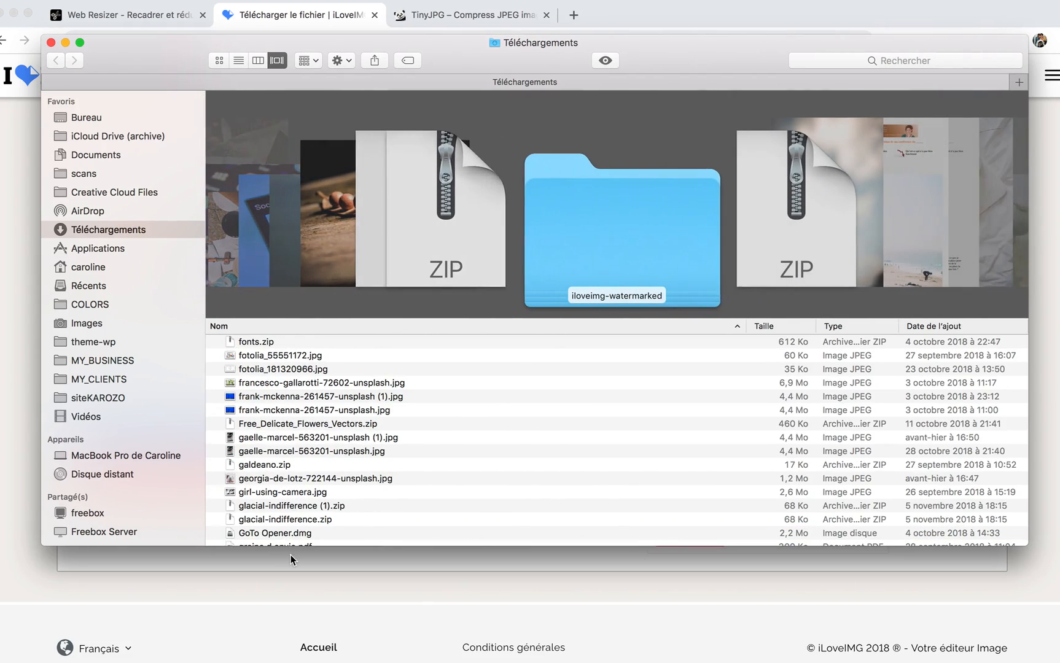
In Finder, open the iloveimg-watermarked folder, examine the logo and text on the downloaded images, and close the window.
key(Right)
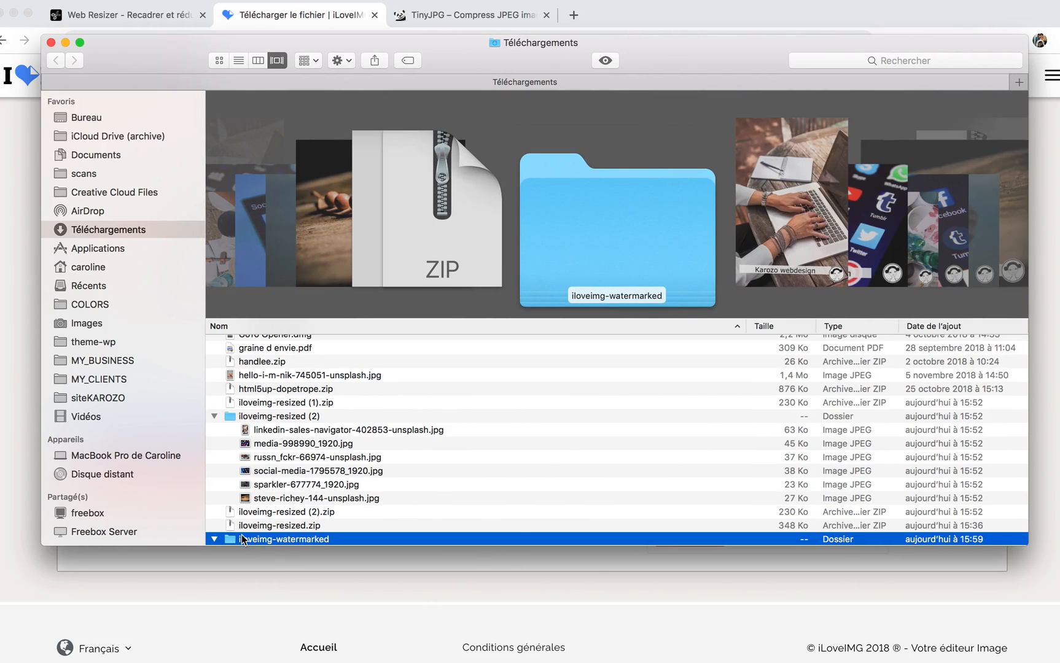
double_click(242, 539)
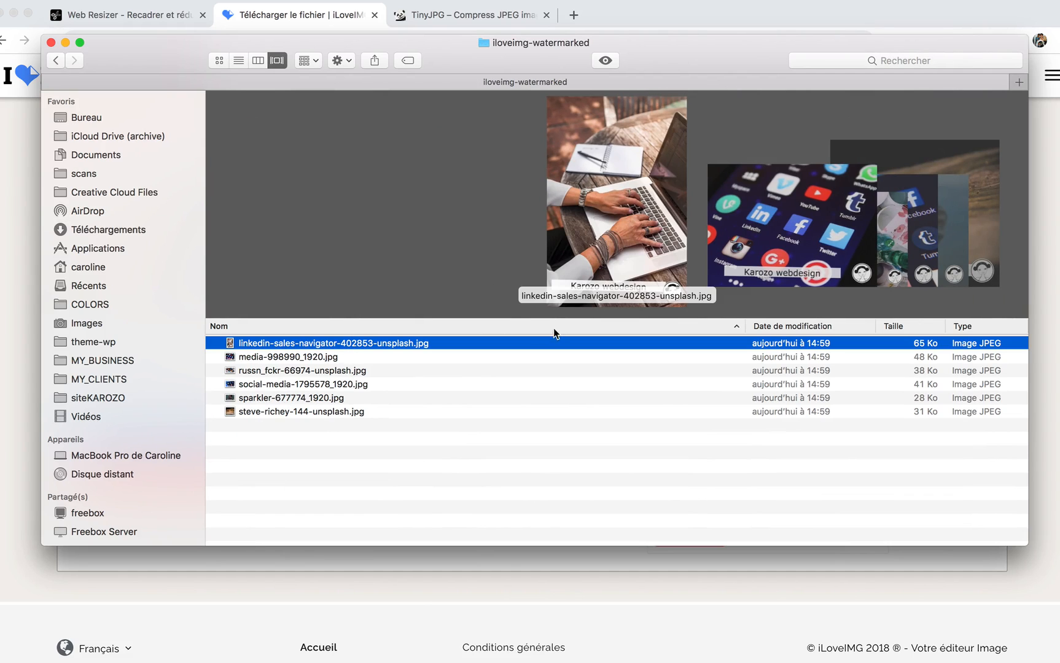
click(355, 420)
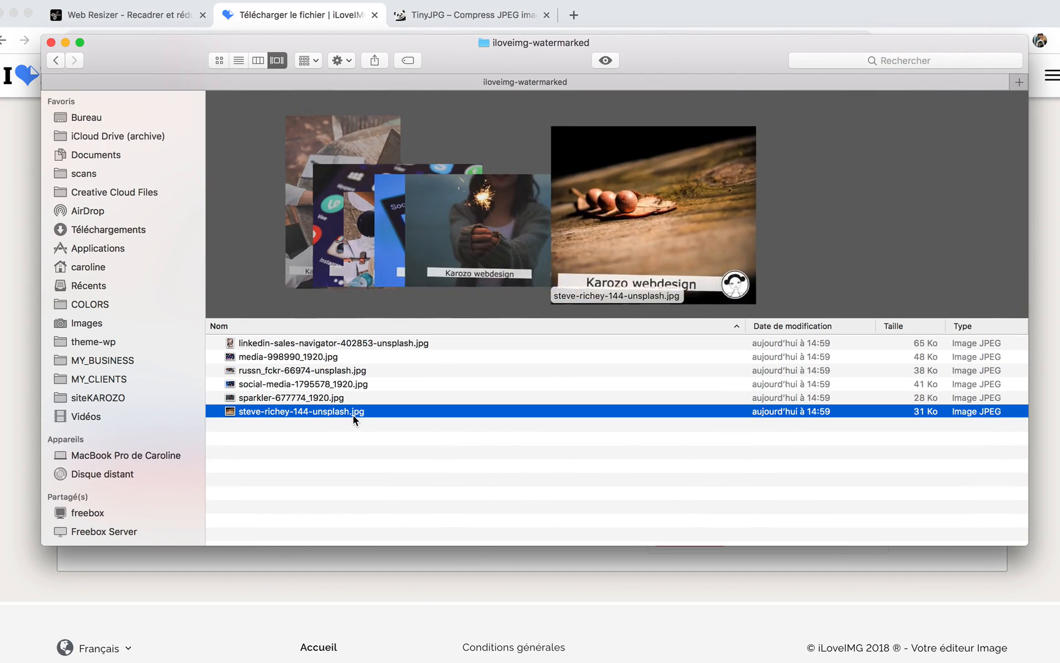
key(Up)
key(Up)
key(Up)
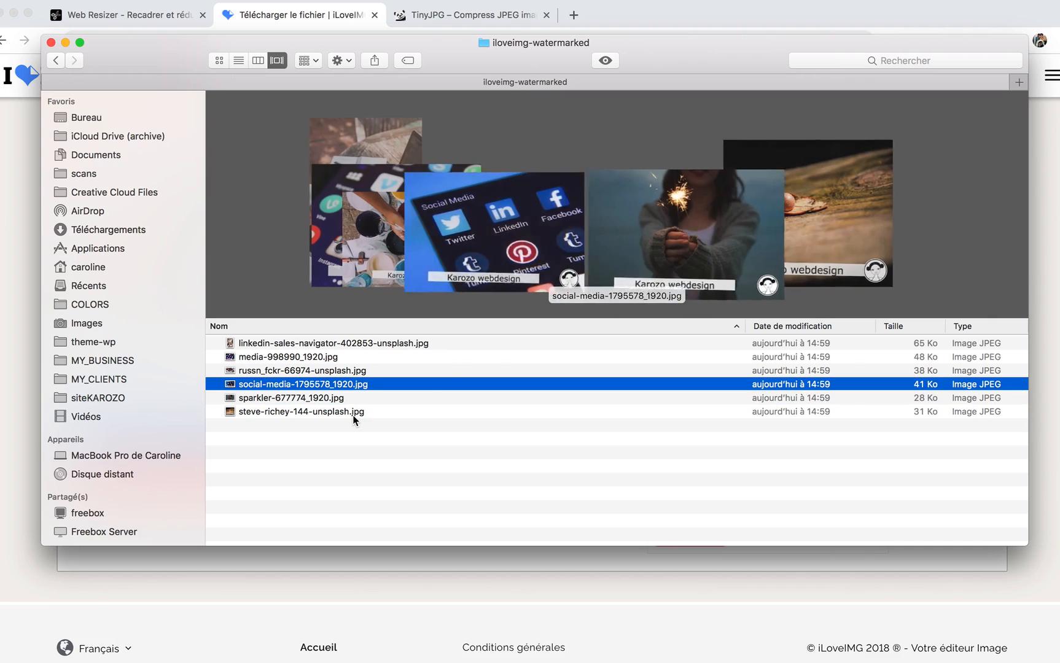
key(Up)
key(Up)
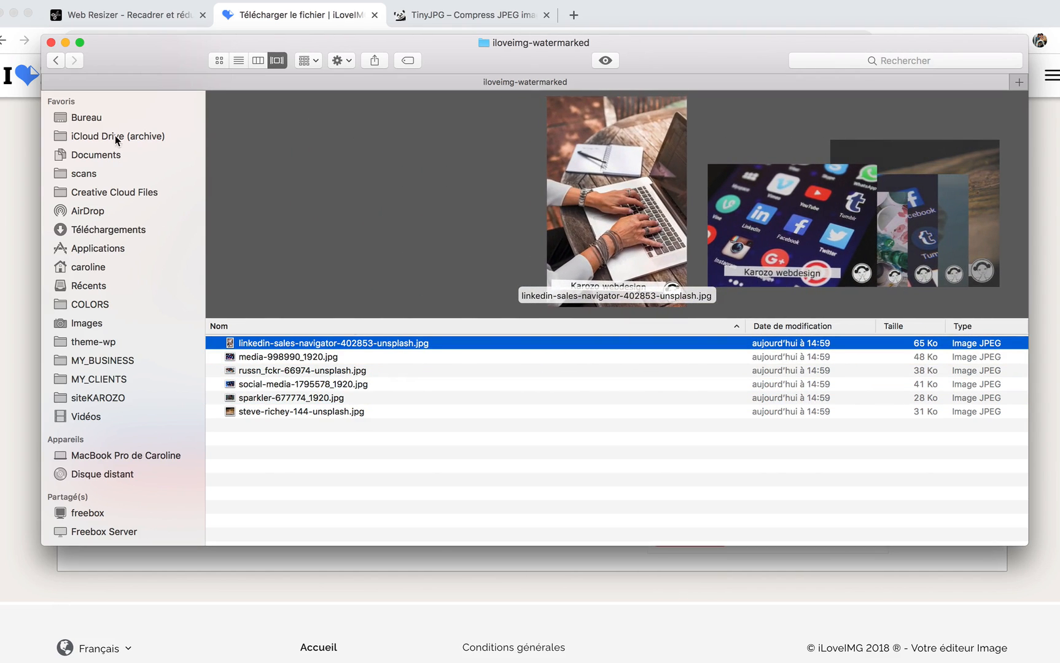
click(51, 43)
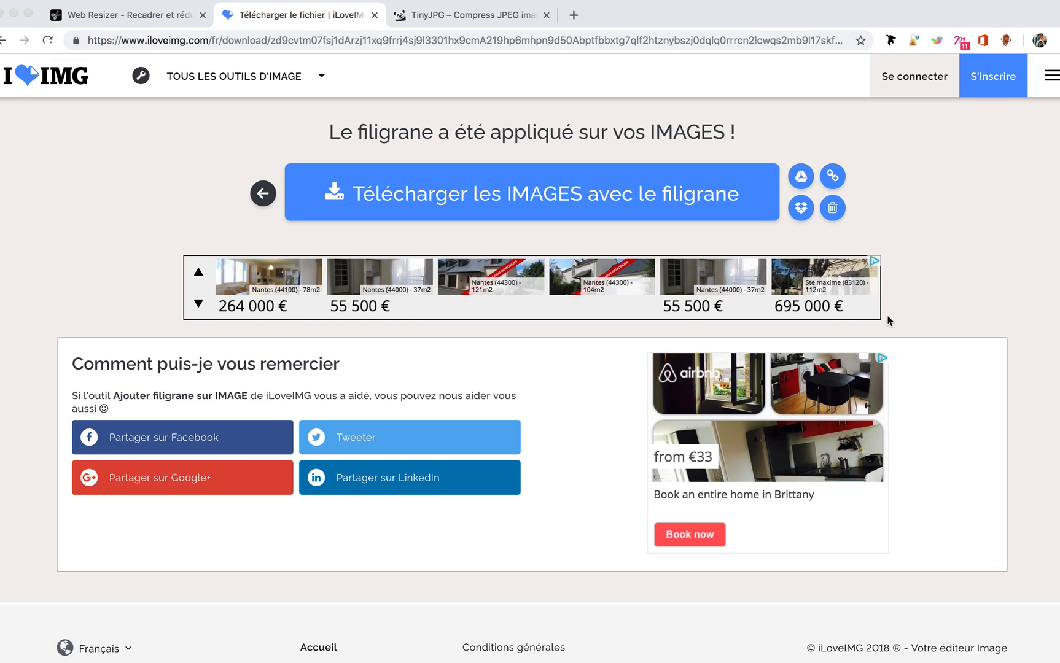